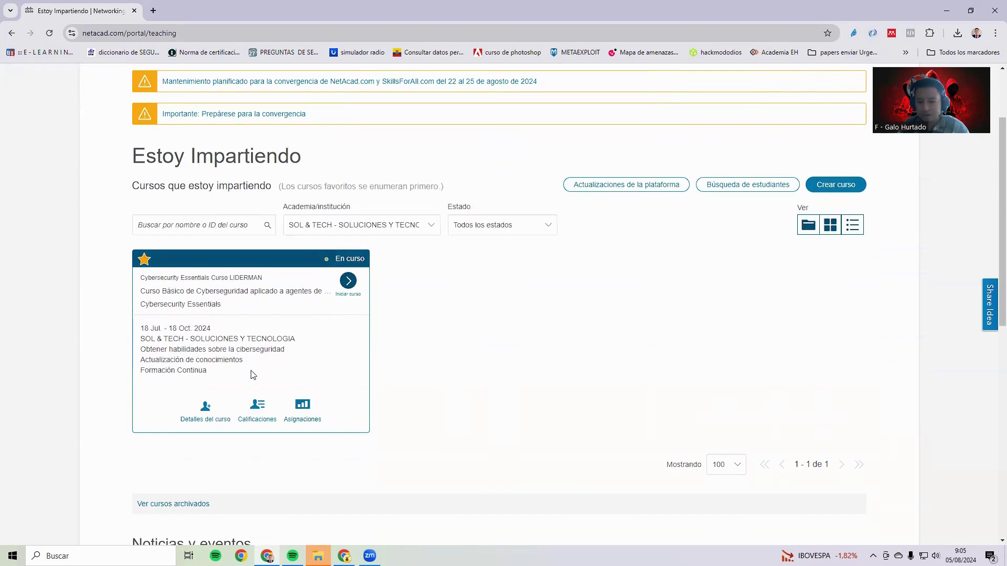
From the course's Detalles del curso page, go to Agregar estudiantes under the Alumnos list
{"action": "left_click", "coordinate": [197, 416]}
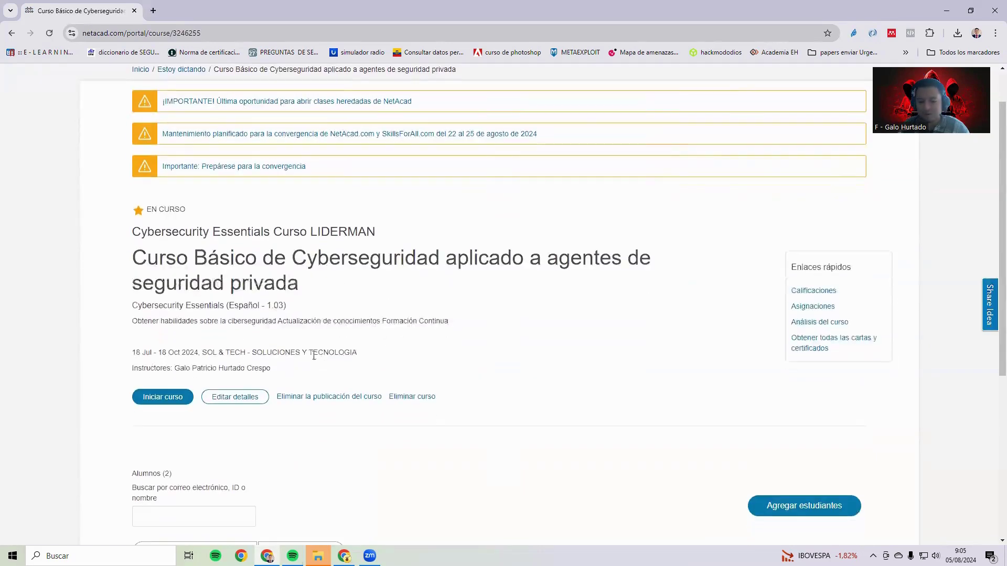
{"action": "scroll", "coordinate": [314, 355], "scroll_direction": "down", "scroll_amount": 5}
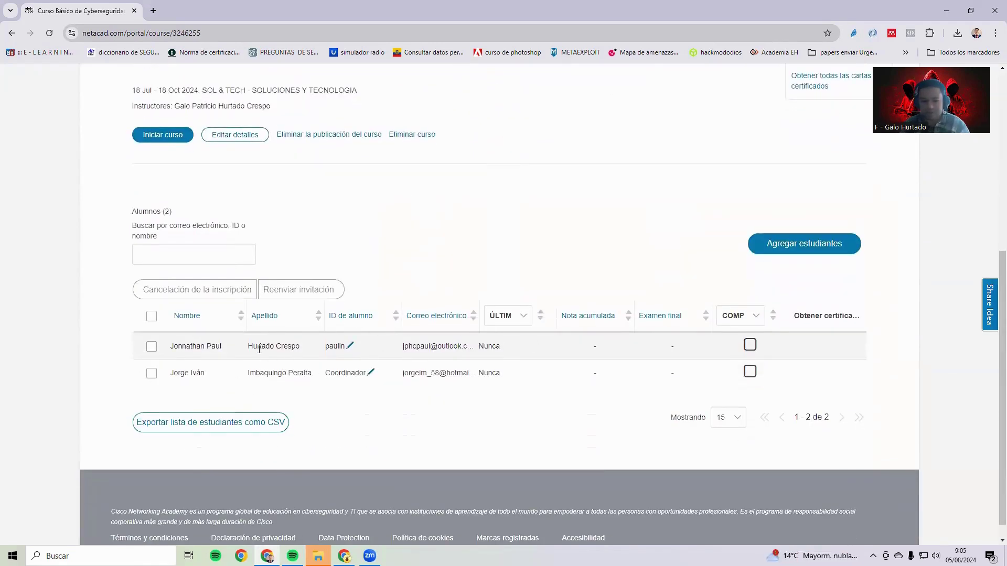
{"action": "left_click", "coordinate": [779, 244]}
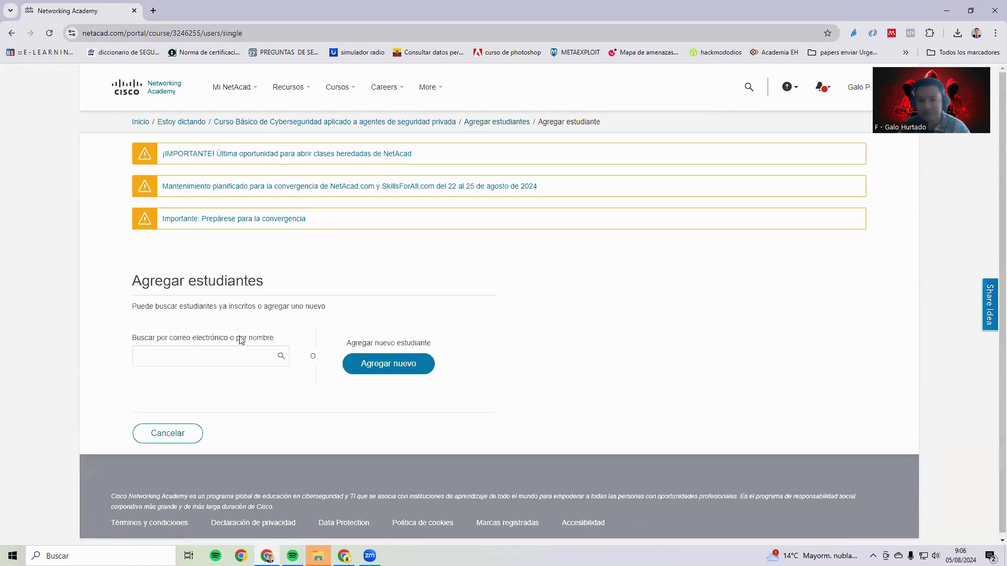
Start a new student and enter their first name and surnames
{"action": "left_click", "coordinate": [377, 365]}
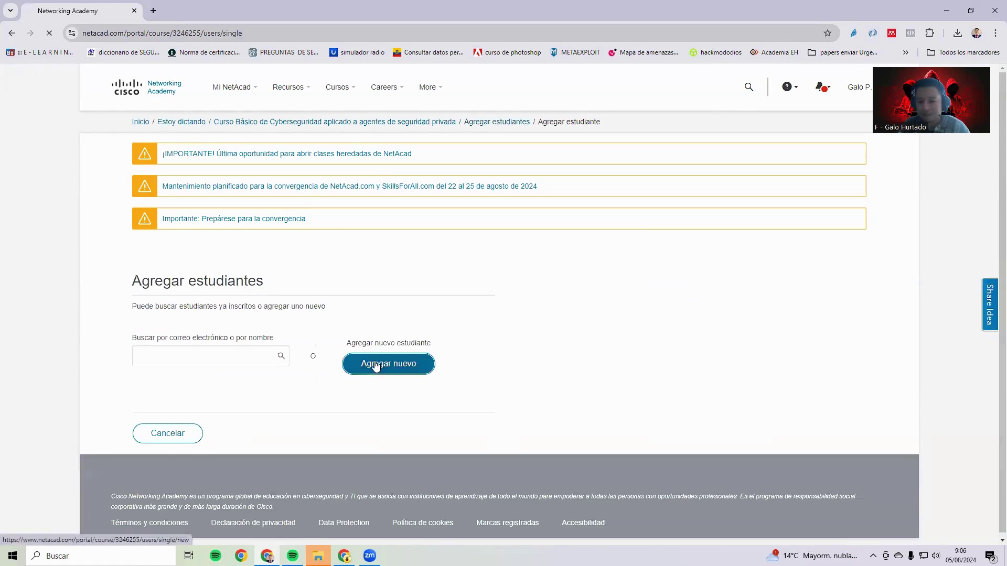
{"action": "left_click", "coordinate": [279, 340]}
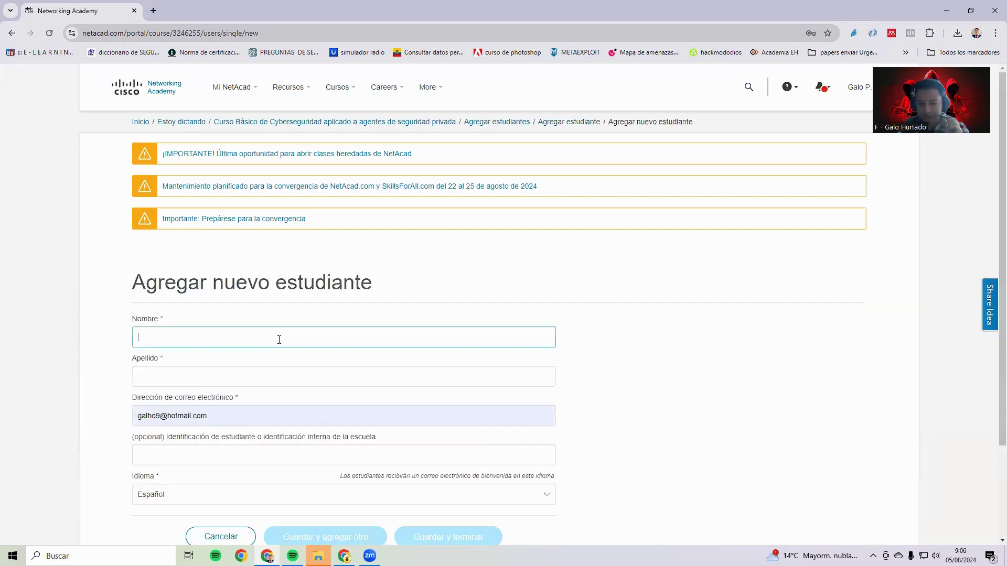
{"action": "type", "text": "galho"}
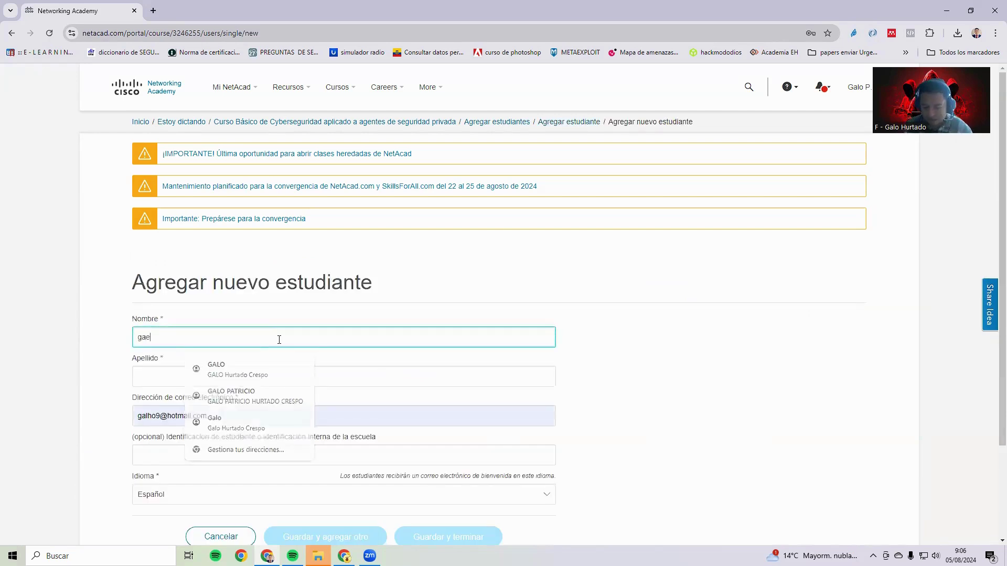
{"action": "key", "text": "BackSpace"}
{"action": "key", "text": "BackSpace"}
{"action": "key", "text": "BackSpace"}
{"action": "key", "text": "BackSpace"}
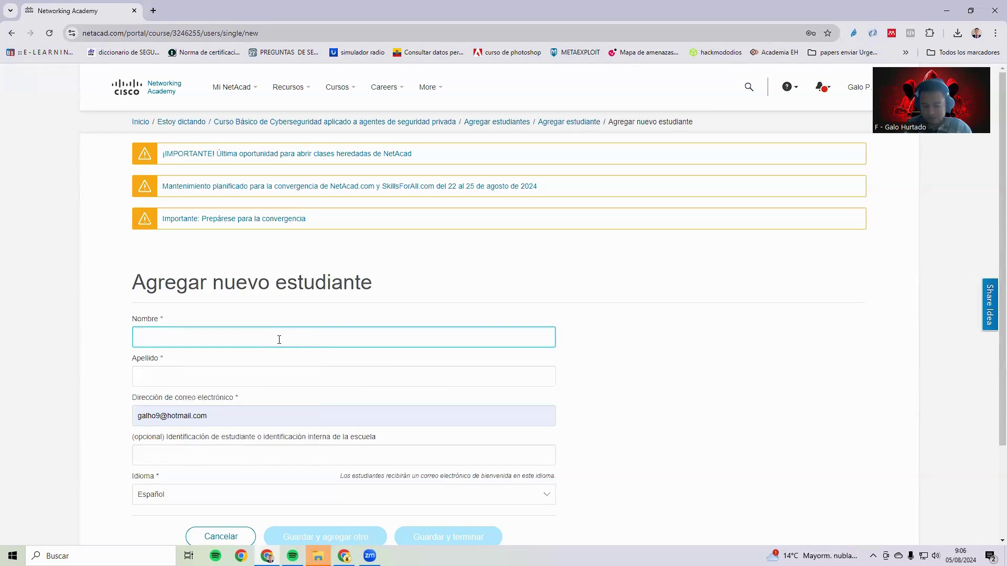
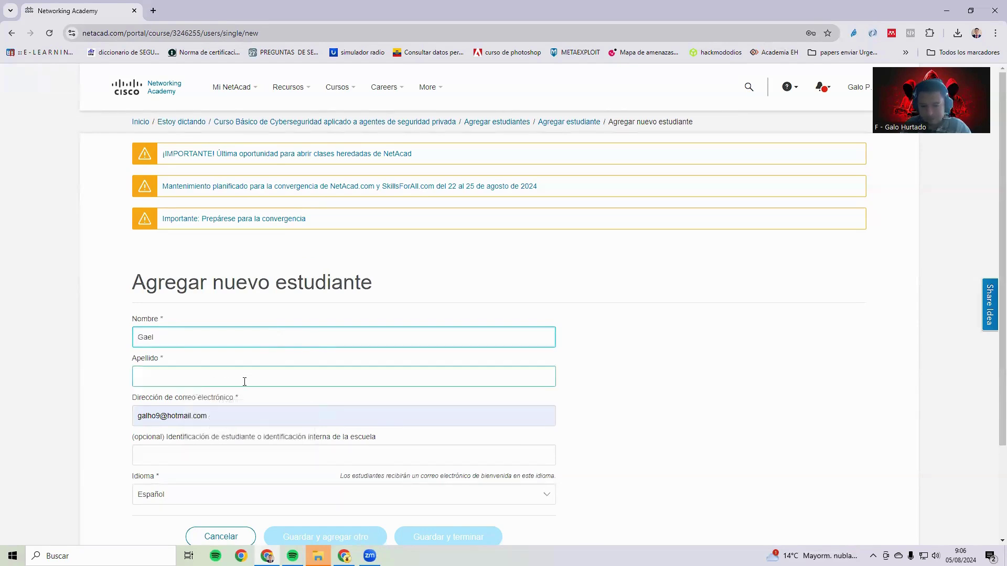
{"action": "left_click", "coordinate": [244, 382]}
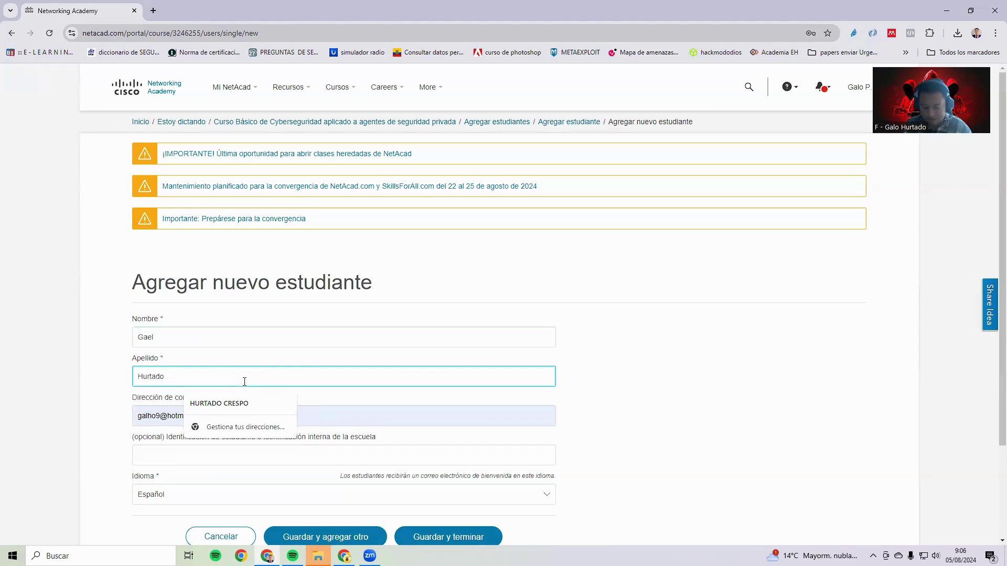
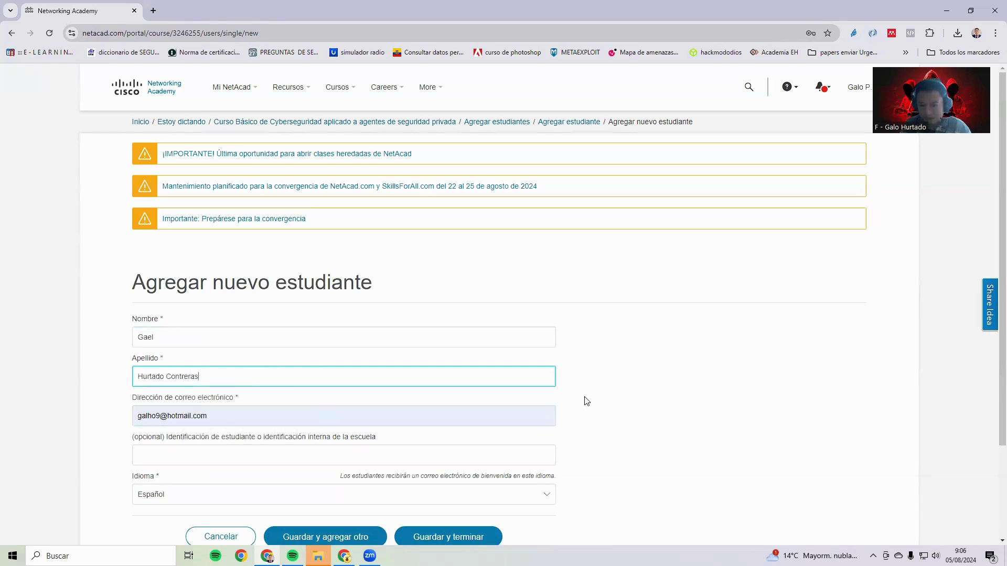
Replace the wrong email with the student's address copied from Gmail
{"action": "left_click", "coordinate": [327, 412]}
{"action": "left_click_drag", "start_coordinate": [229, 418], "coordinate": [120, 435]}
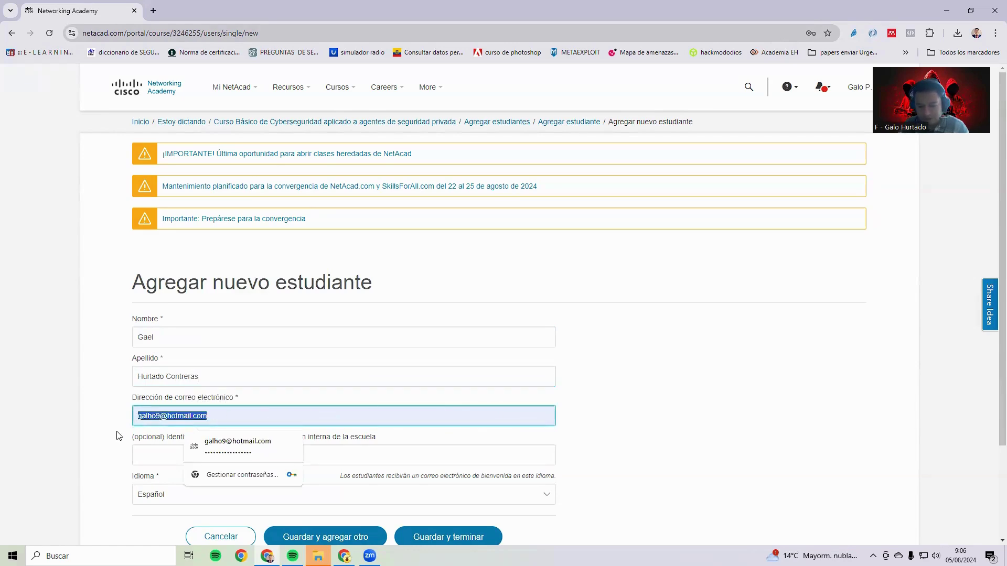
{"action": "key", "text": "BackSpace"}
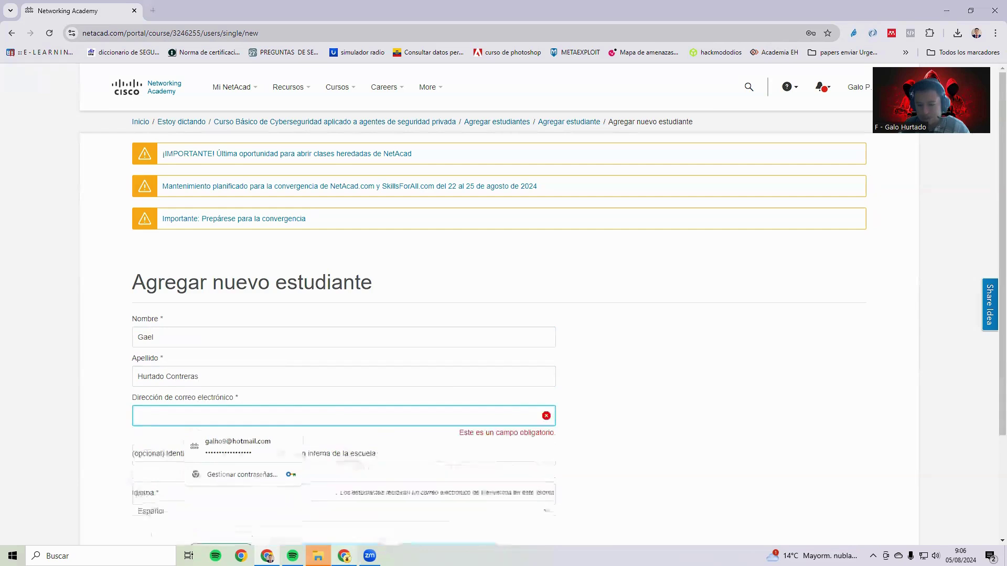
{"action": "key", "text": "alt+Tab"}
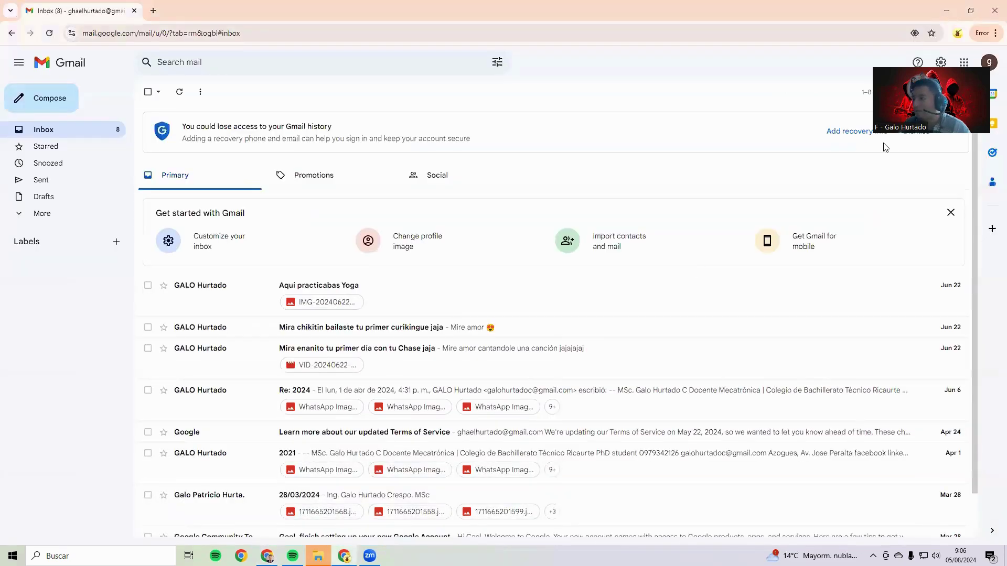
{"action": "left_click", "coordinate": [988, 62]}
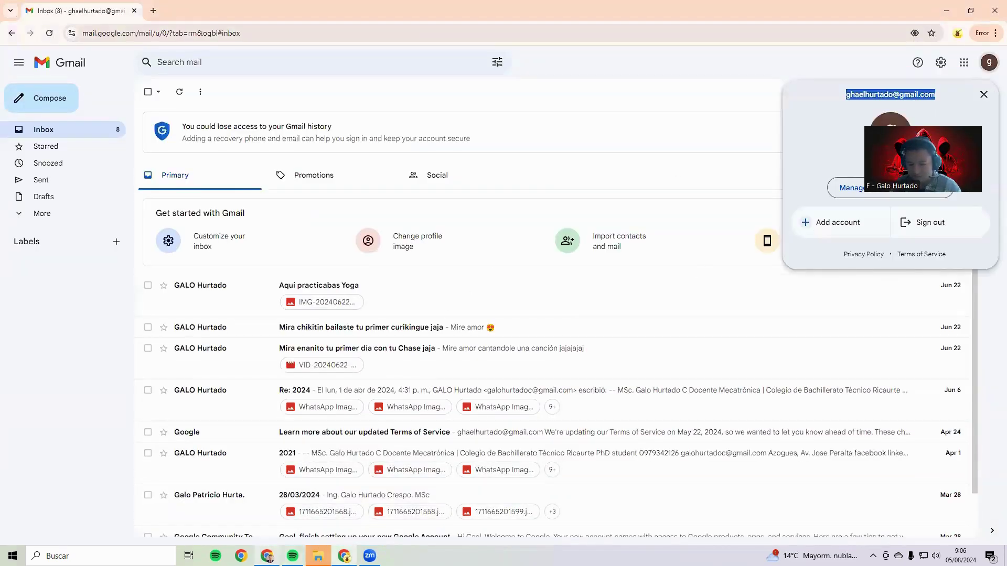
{"action": "left_click", "coordinate": [267, 555]}
{"action": "key", "text": "ctrl+v"}
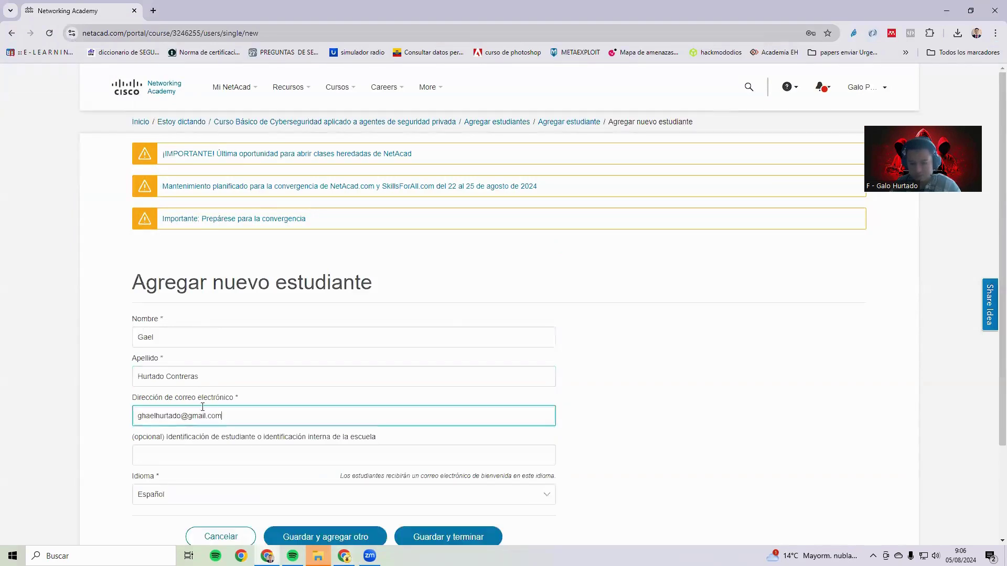
{"action": "scroll", "coordinate": [197, 406], "scroll_direction": "down", "scroll_amount": 1}
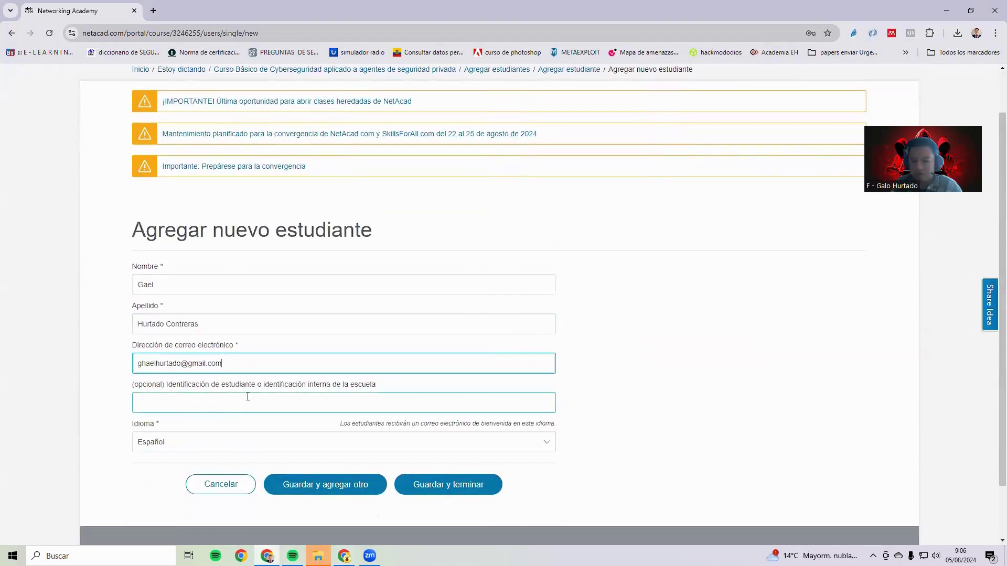
Save the student with Guardar y terminar, then check Gmail for the welcome email
{"action": "left_click", "coordinate": [456, 489]}
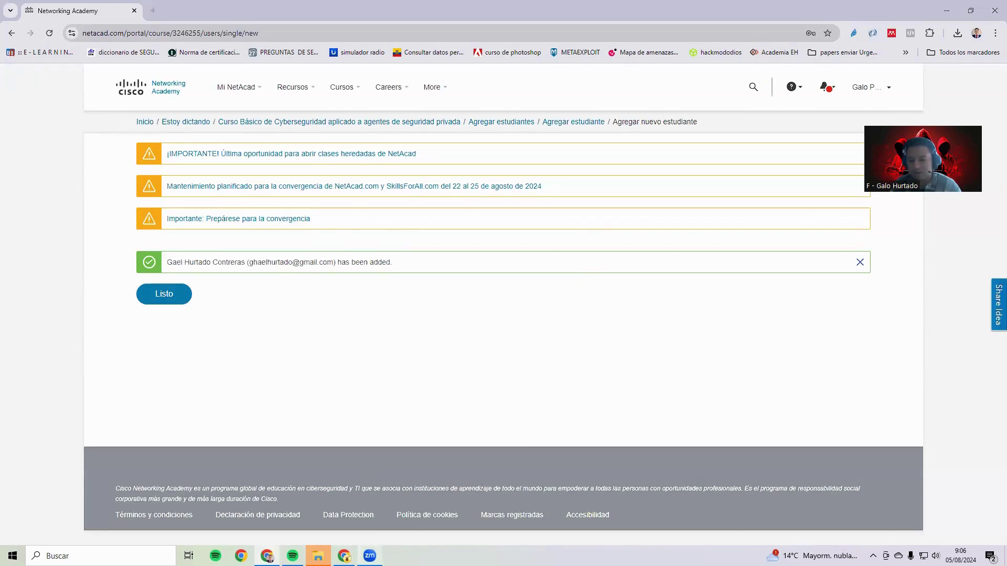
{"action": "left_click", "coordinate": [344, 556]}
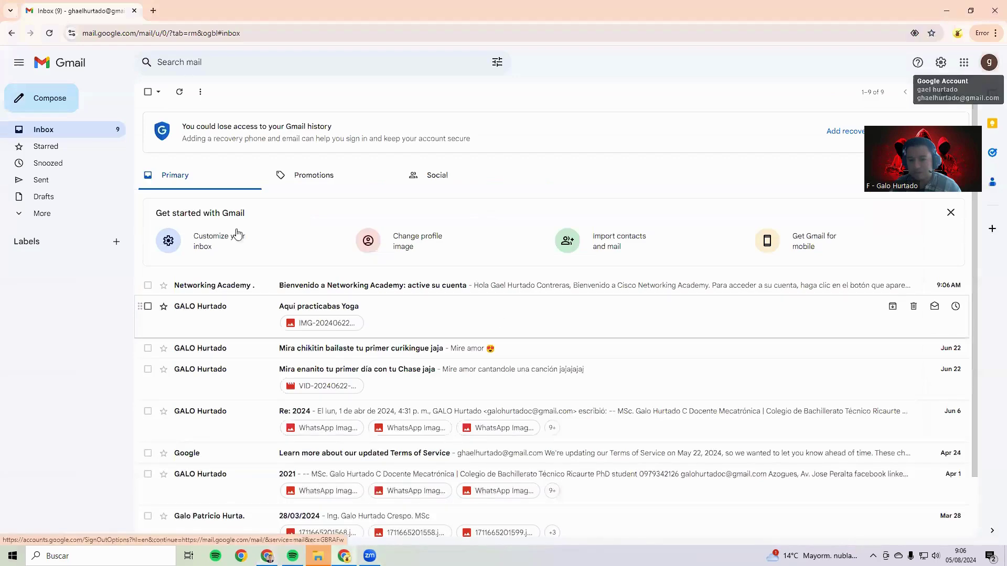
Open 'Bienvenido a Networking Academy: active su cuenta' and follow its Comenzar activation link
{"action": "left_click", "coordinate": [368, 287]}
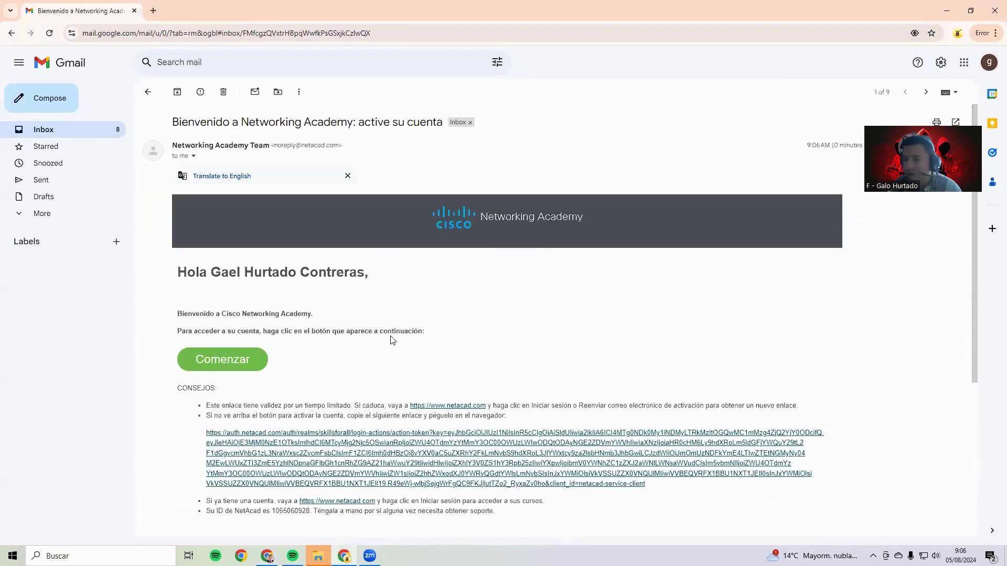
{"action": "left_click", "coordinate": [235, 361]}
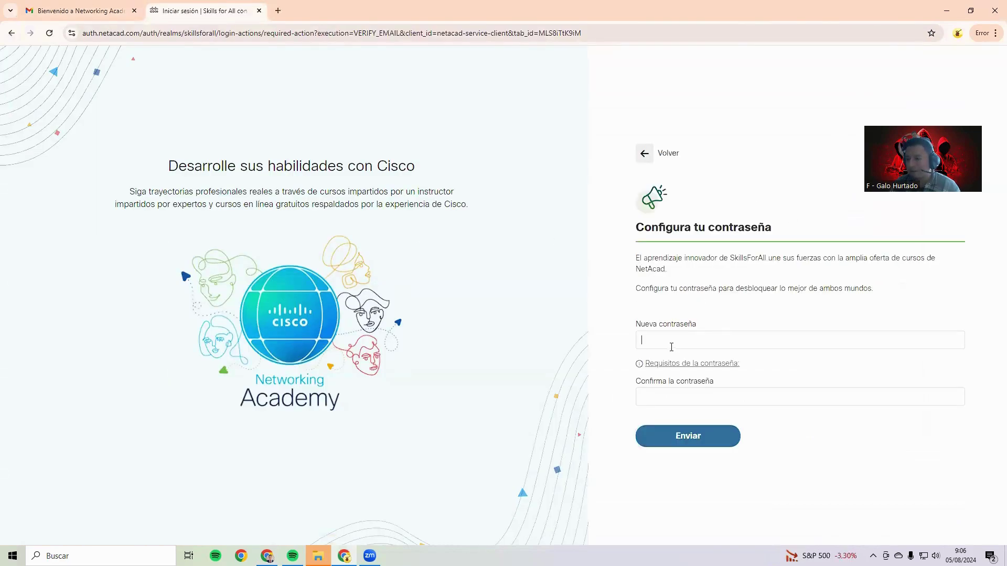
Enter and confirm the new account password, submit it, and save it in the browser
{"action": "left_click", "coordinate": [669, 342]}
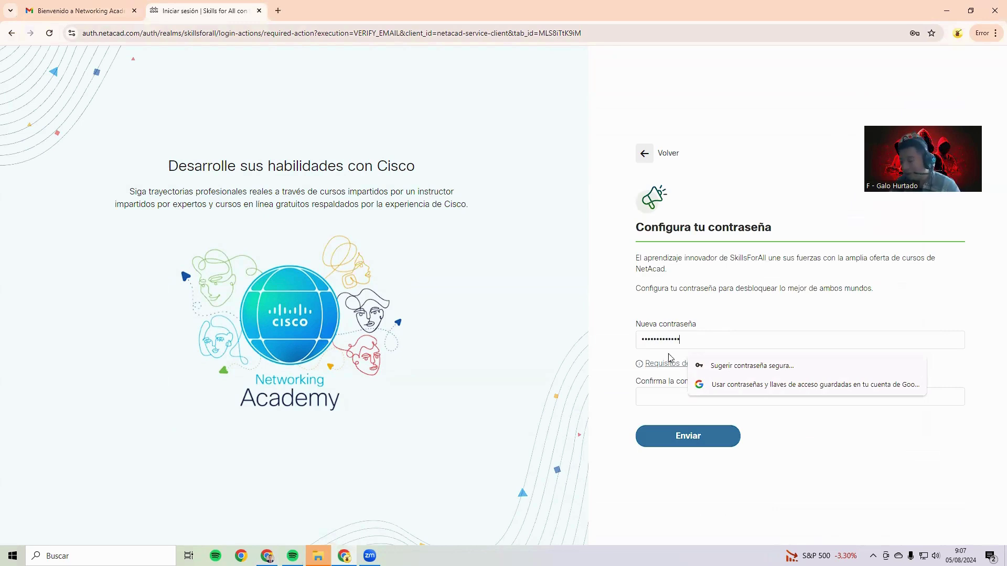
{"action": "left_click", "coordinate": [654, 401]}
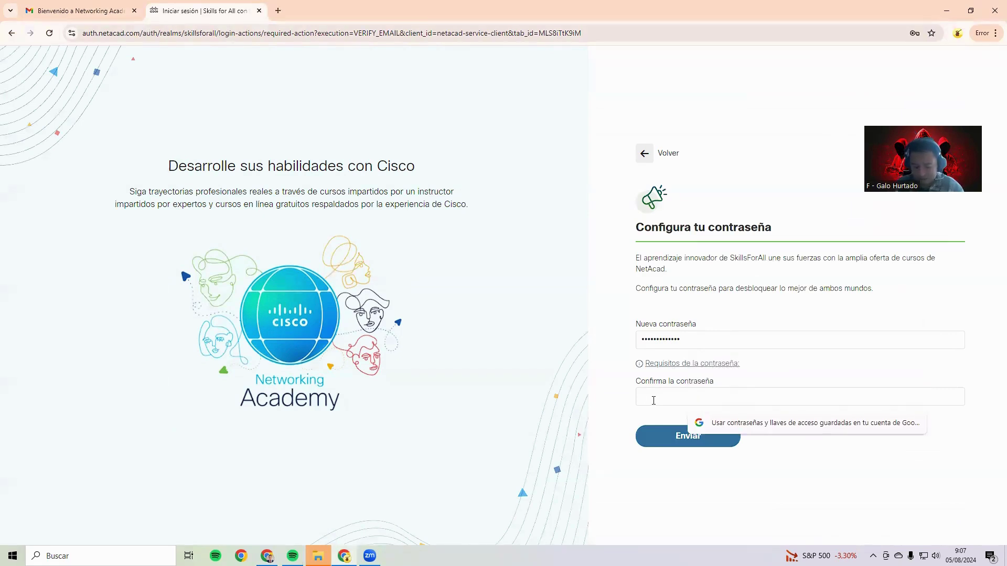
{"action": "type", "text": "••"}
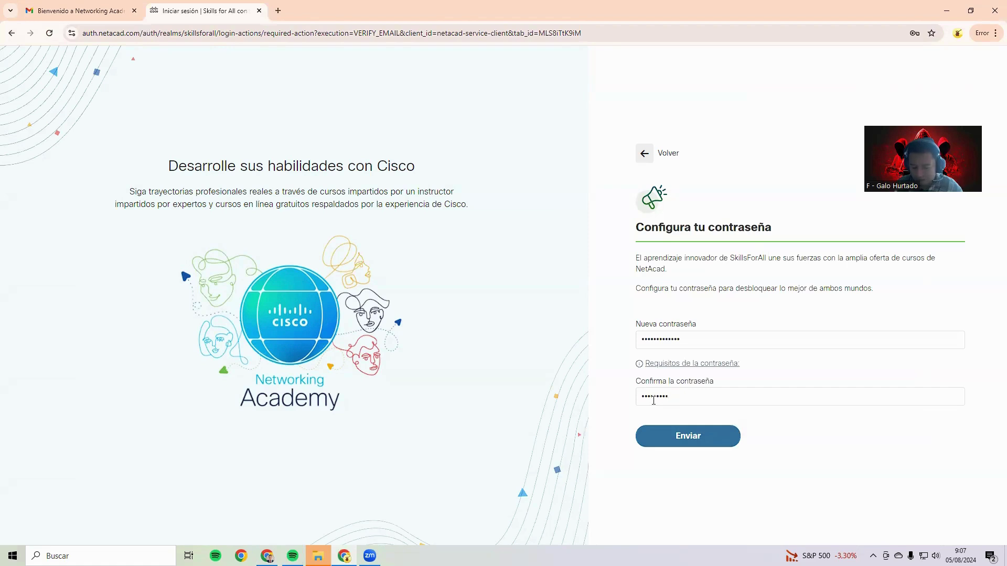
{"action": "type", "text": "•••••••••••"}
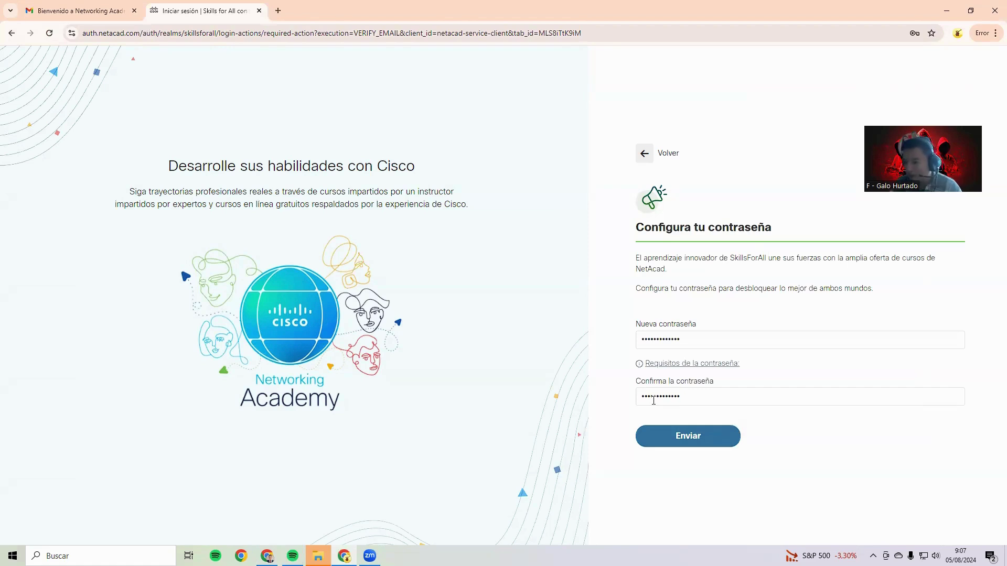
{"action": "left_click", "coordinate": [677, 436]}
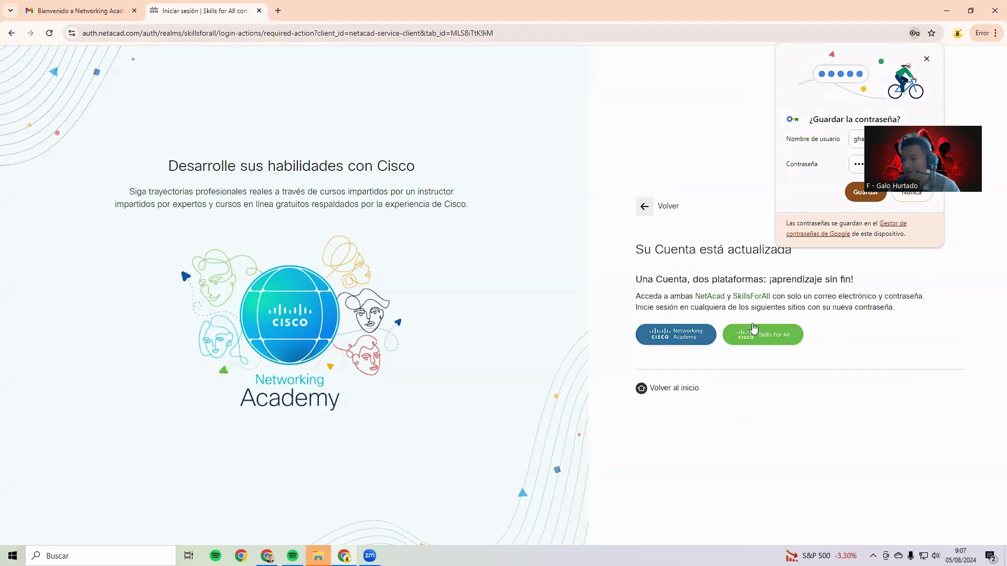
{"action": "left_click", "coordinate": [863, 194]}
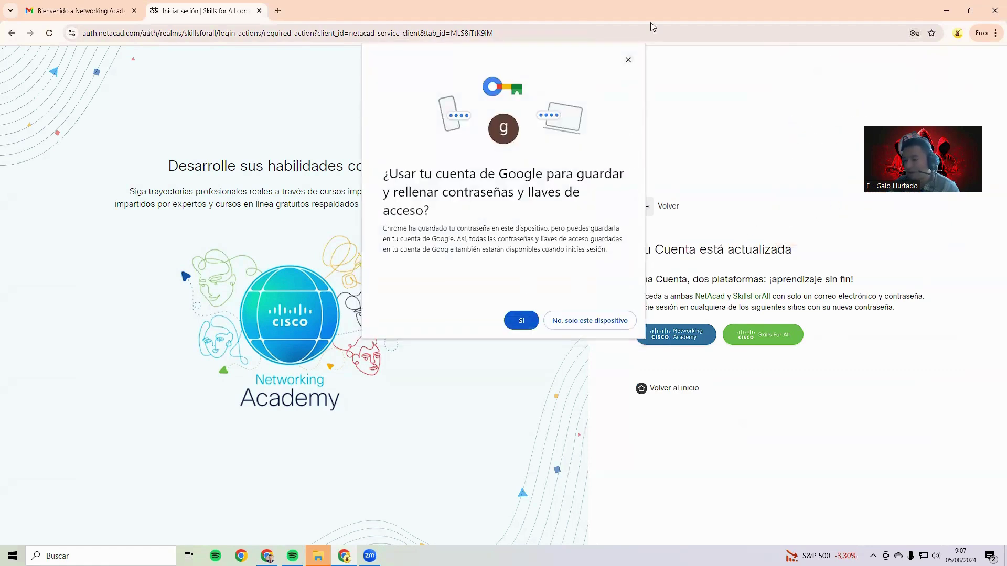
Sign in to Skills For All with the student's Google account, dismissing browser prompts
{"action": "left_click", "coordinate": [629, 61]}
{"action": "left_click", "coordinate": [670, 331]}
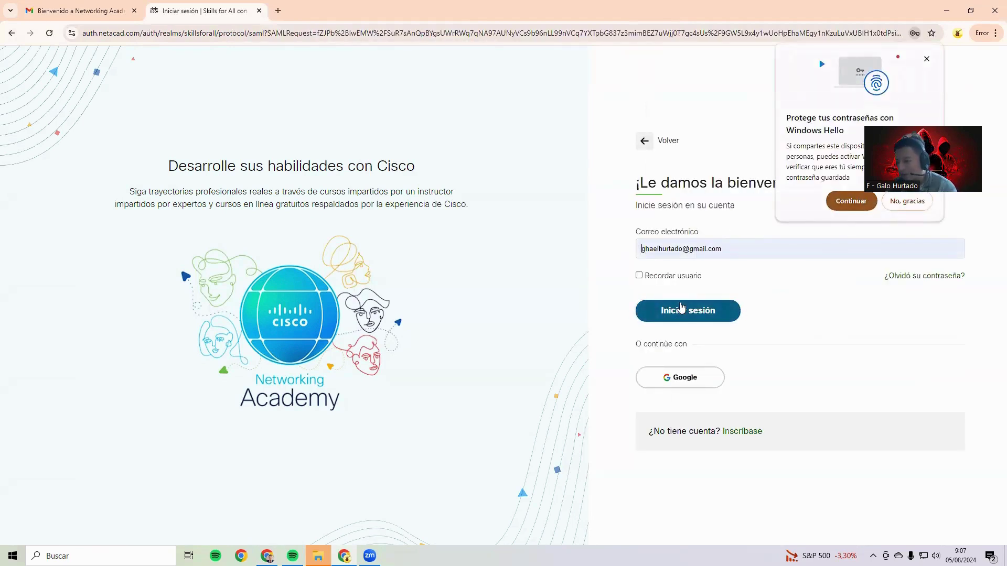
{"action": "left_click", "coordinate": [682, 376]}
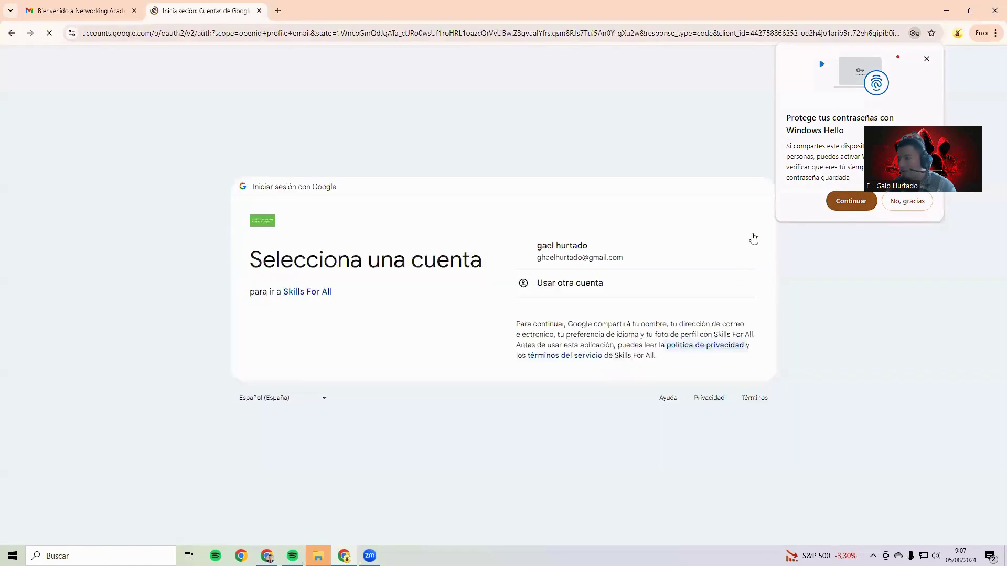
{"action": "left_click", "coordinate": [538, 267]}
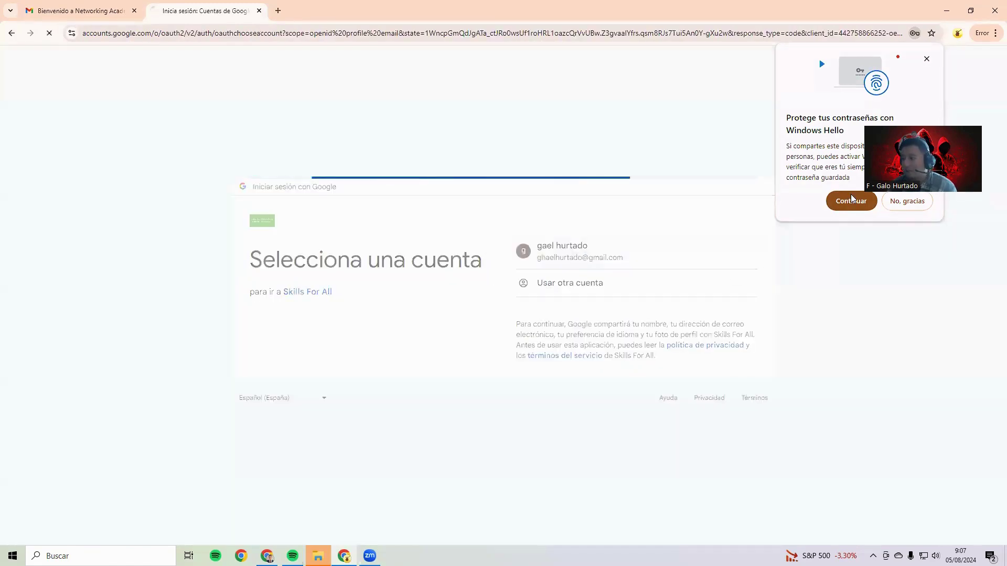
{"action": "left_click", "coordinate": [924, 59]}
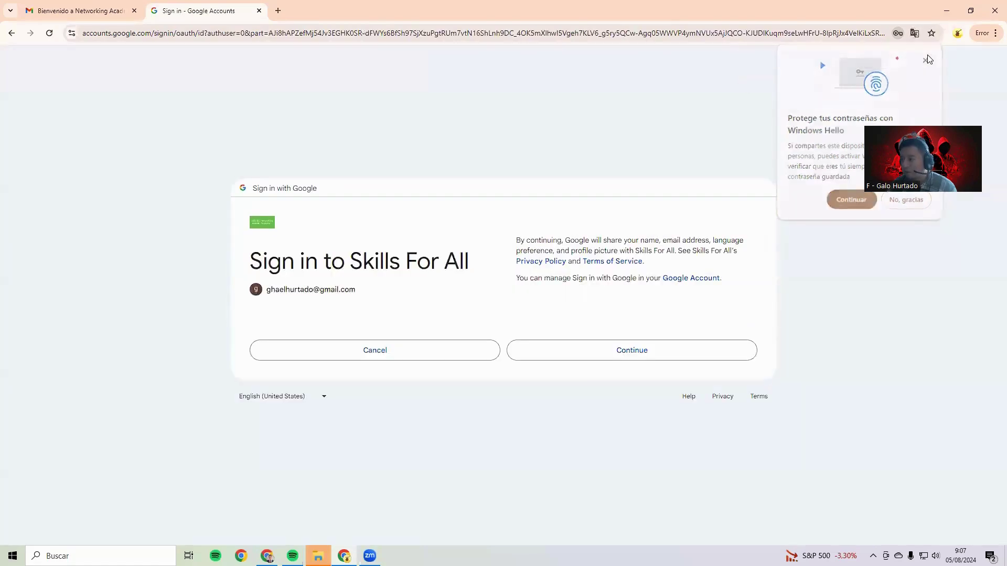
{"action": "left_click", "coordinate": [593, 349]}
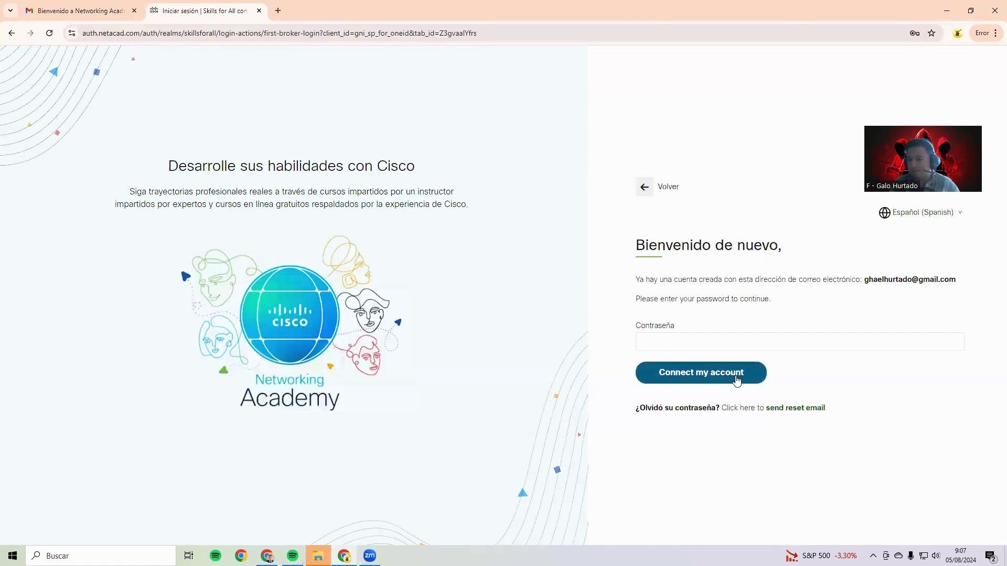
After a rejected attempt, connect the account using Chrome's saved password
{"action": "left_click", "coordinate": [737, 381]}
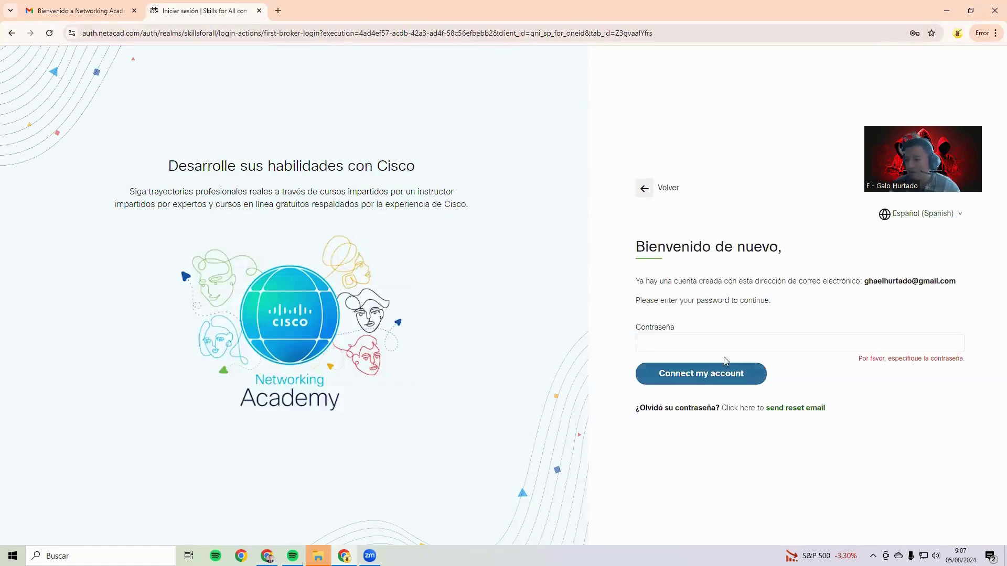
{"action": "left_click", "coordinate": [712, 344]}
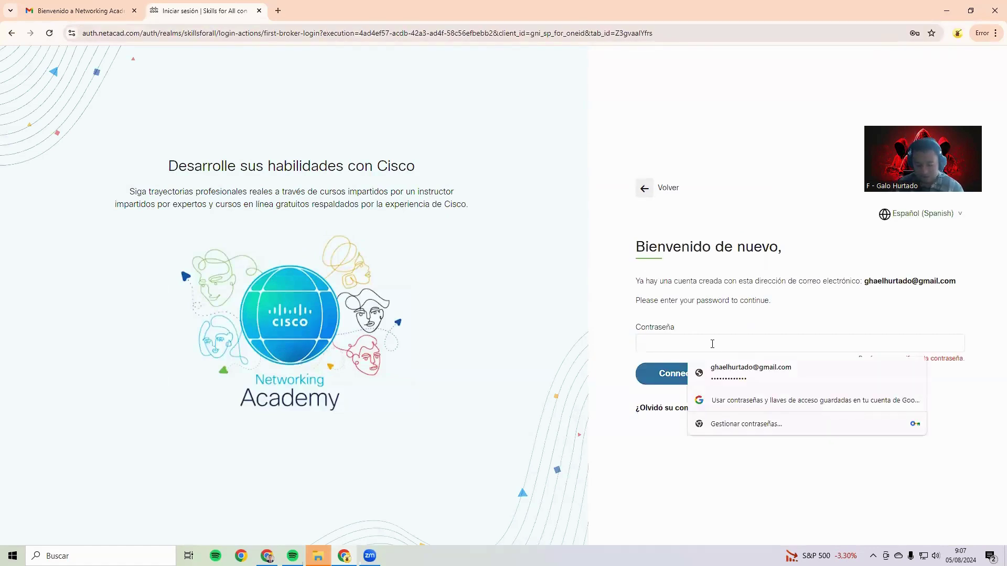
{"action": "type", "text": "••"}
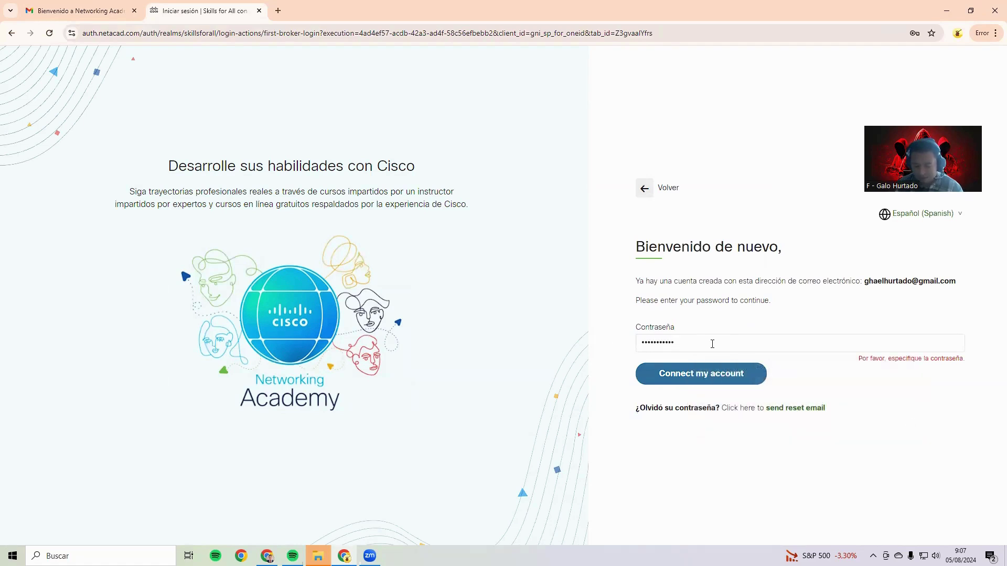
{"action": "left_click", "coordinate": [713, 381]}
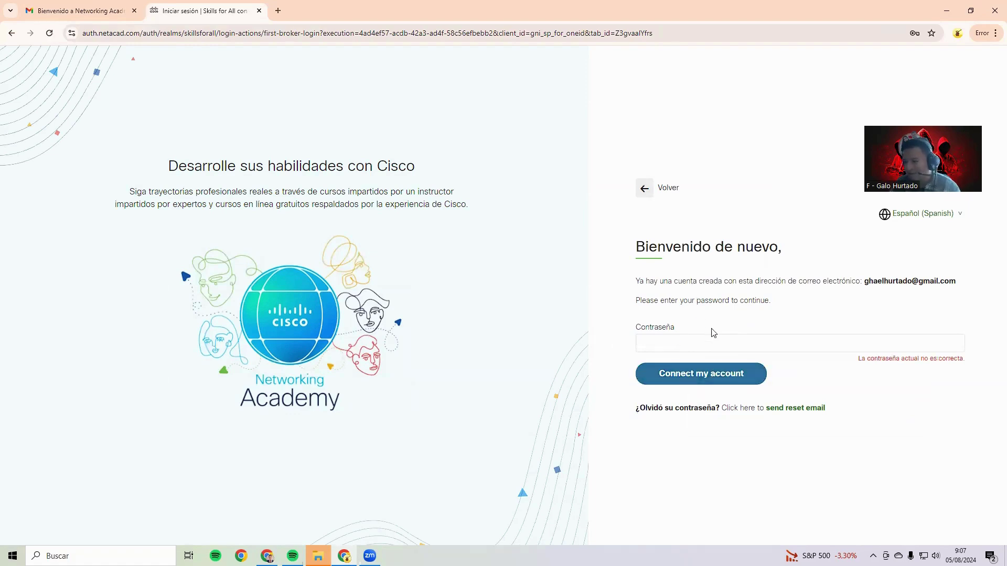
{"action": "left_click", "coordinate": [740, 343]}
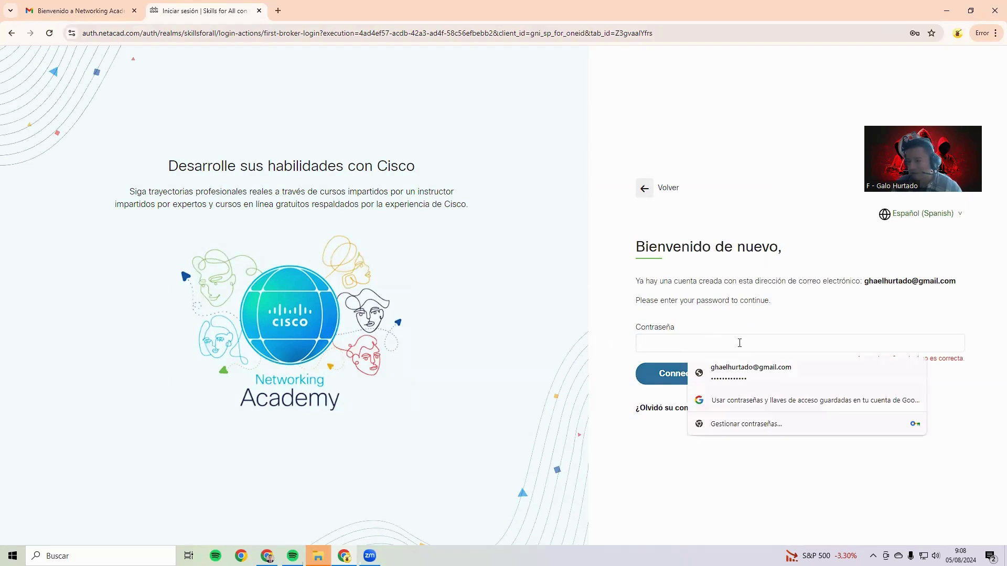
{"action": "left_click", "coordinate": [740, 371]}
{"action": "left_click", "coordinate": [683, 374]}
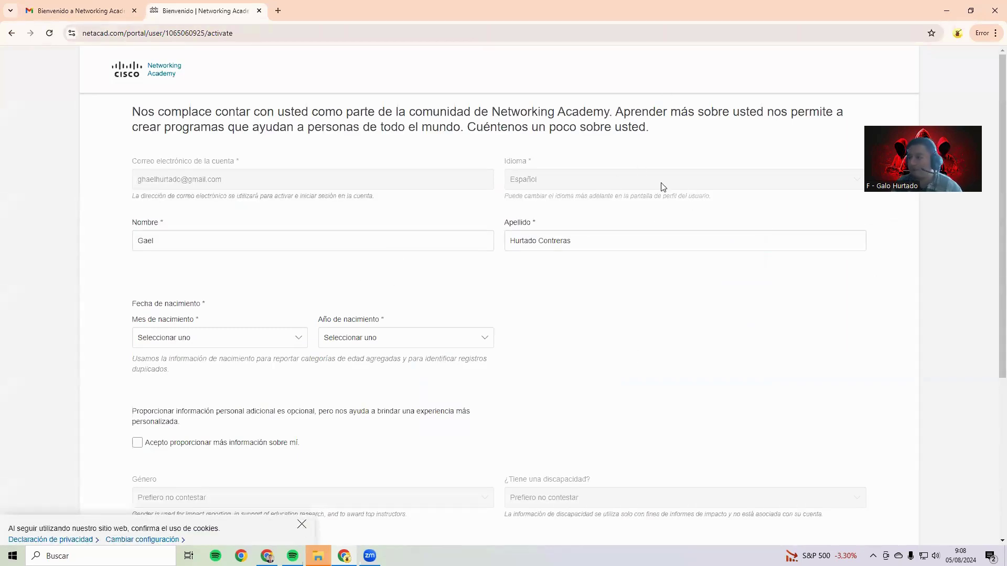
Set the birth date to Marzo 2010 and agree to give additional information
{"action": "left_click", "coordinate": [332, 242]}
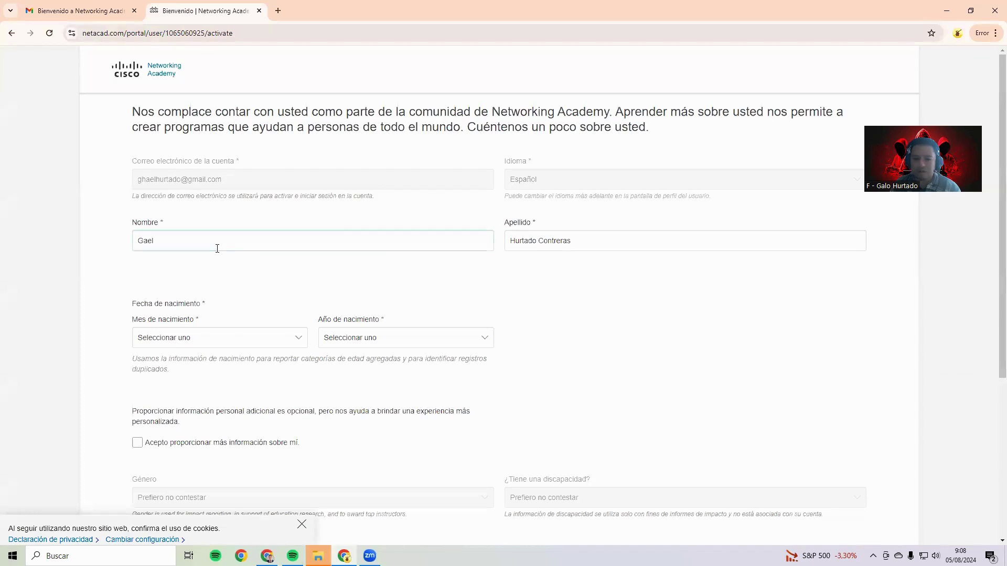
{"action": "scroll", "coordinate": [255, 261], "scroll_direction": "down", "scroll_amount": 1}
{"action": "left_click", "coordinate": [288, 287]}
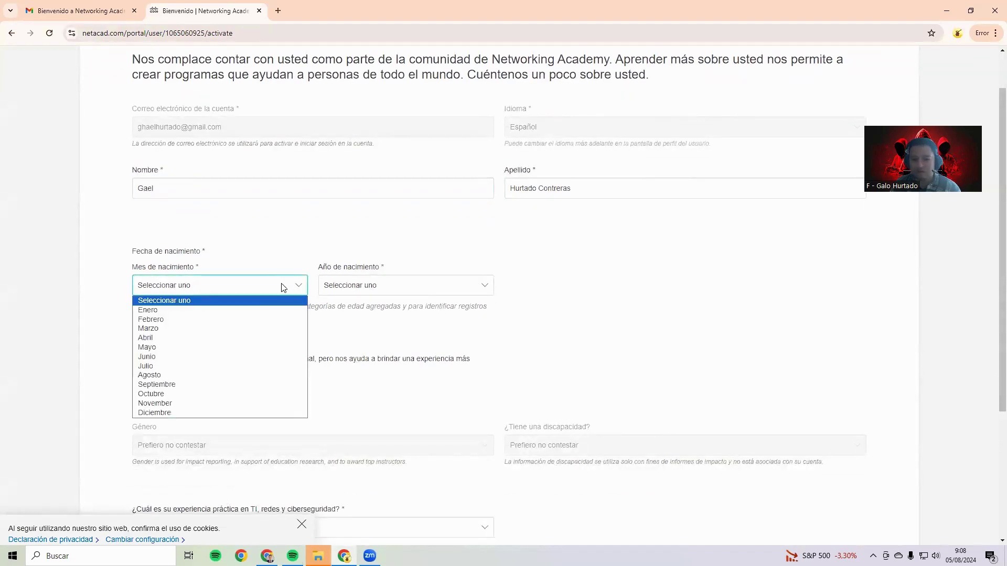
{"action": "left_click", "coordinate": [212, 329]}
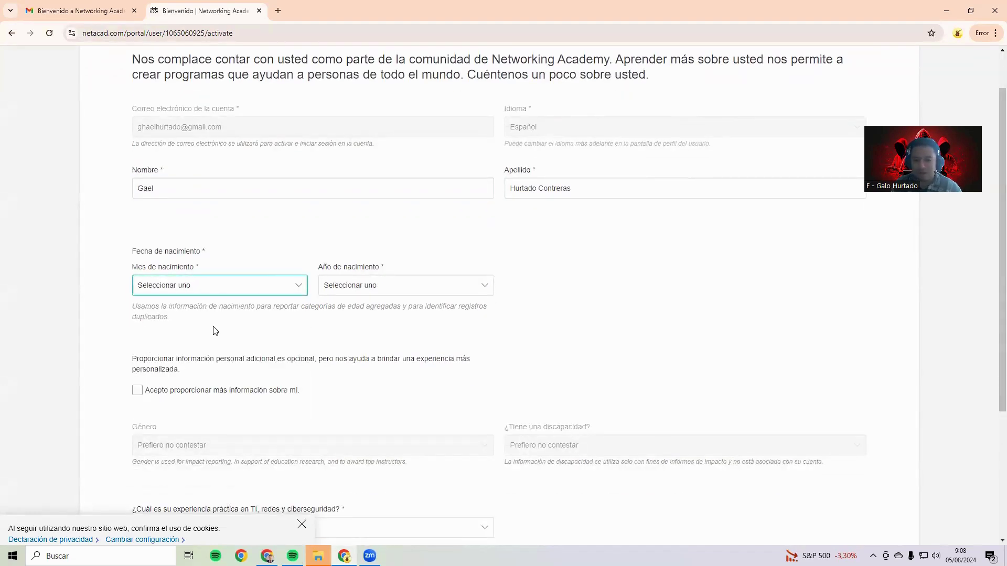
{"action": "left_click", "coordinate": [398, 287]}
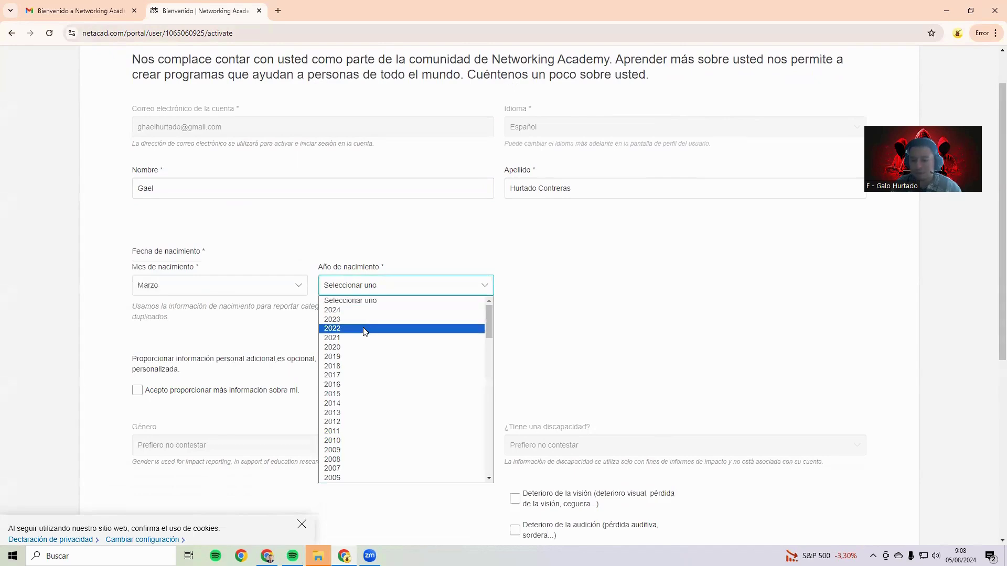
{"action": "left_click", "coordinate": [352, 442]}
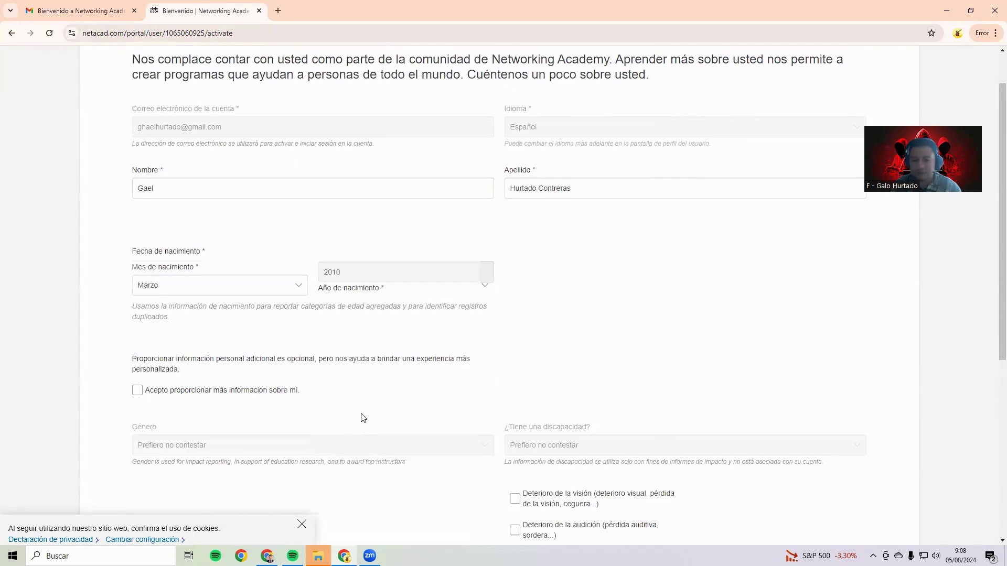
{"action": "left_click", "coordinate": [137, 390]}
Choose gender Masculino, disability No, IT experience Ninguna, and create the account
{"action": "scroll", "coordinate": [415, 347], "scroll_direction": "down", "scroll_amount": 3}
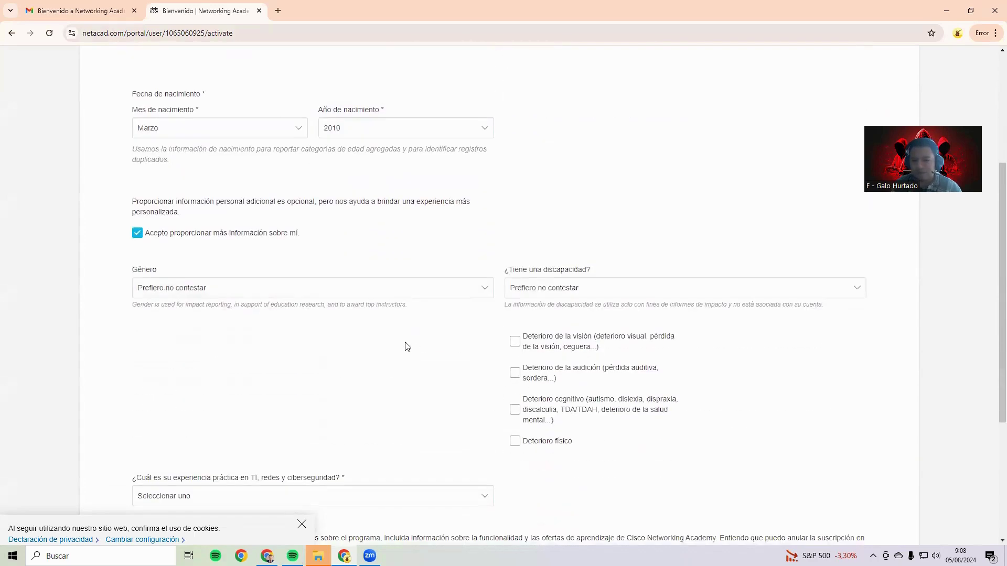
{"action": "left_click", "coordinate": [271, 287]}
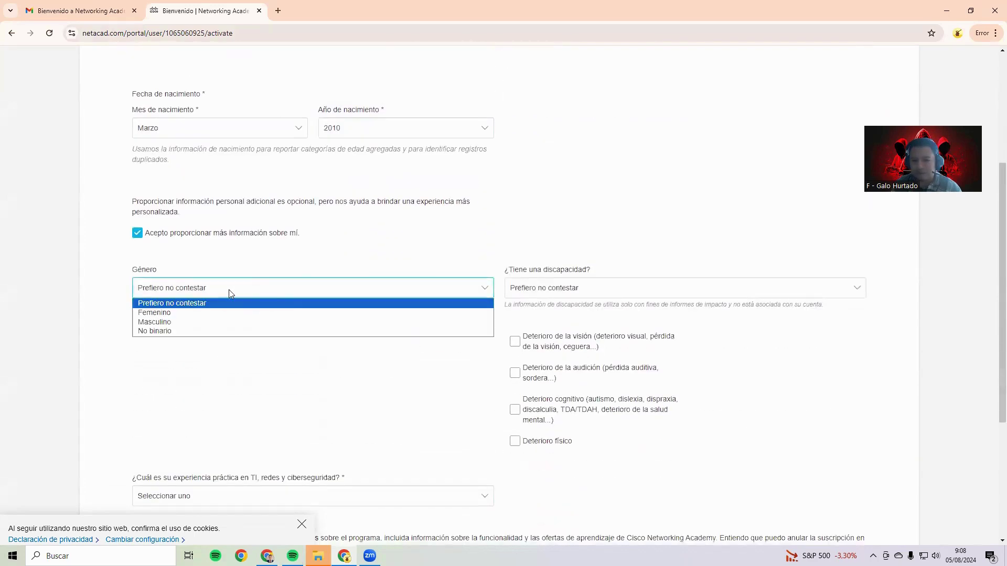
{"action": "left_click", "coordinate": [158, 322]}
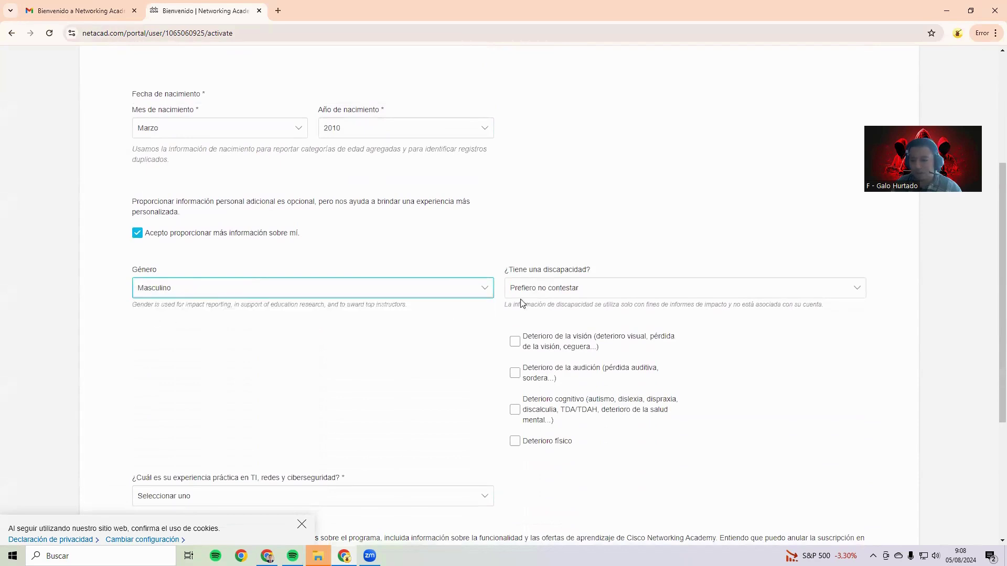
{"action": "left_click", "coordinate": [574, 293]}
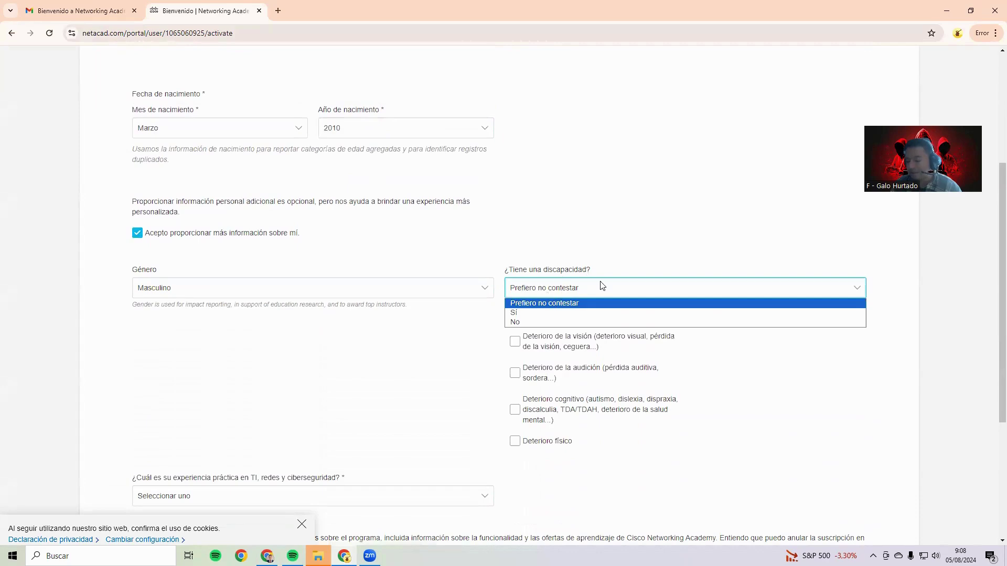
{"action": "left_click", "coordinate": [547, 320]}
{"action": "scroll", "coordinate": [472, 334], "scroll_direction": "down", "scroll_amount": 1}
{"action": "scroll", "coordinate": [472, 334], "scroll_direction": "down", "scroll_amount": 1}
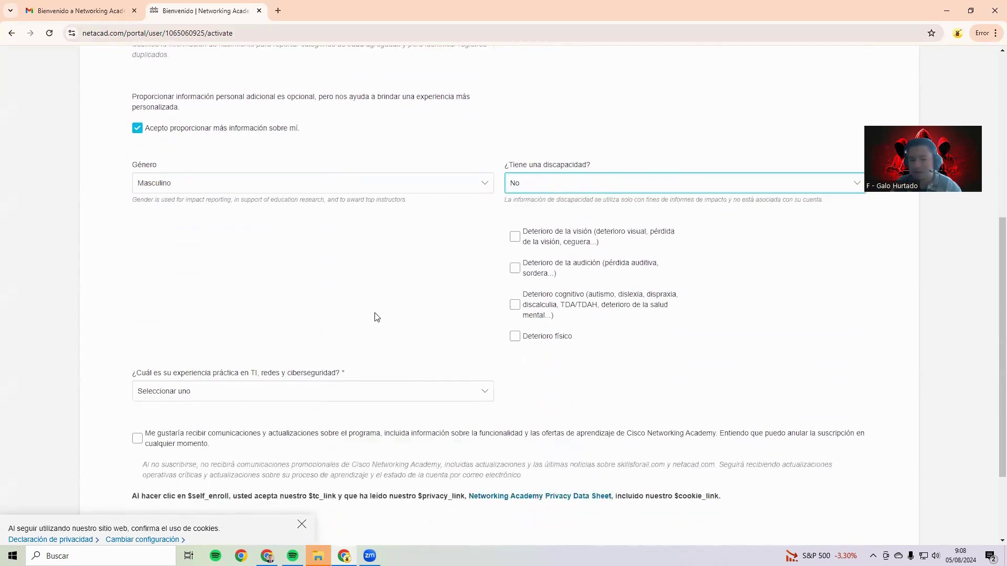
{"action": "scroll", "coordinate": [368, 313], "scroll_direction": "down", "scroll_amount": 2}
{"action": "left_click", "coordinate": [233, 293]}
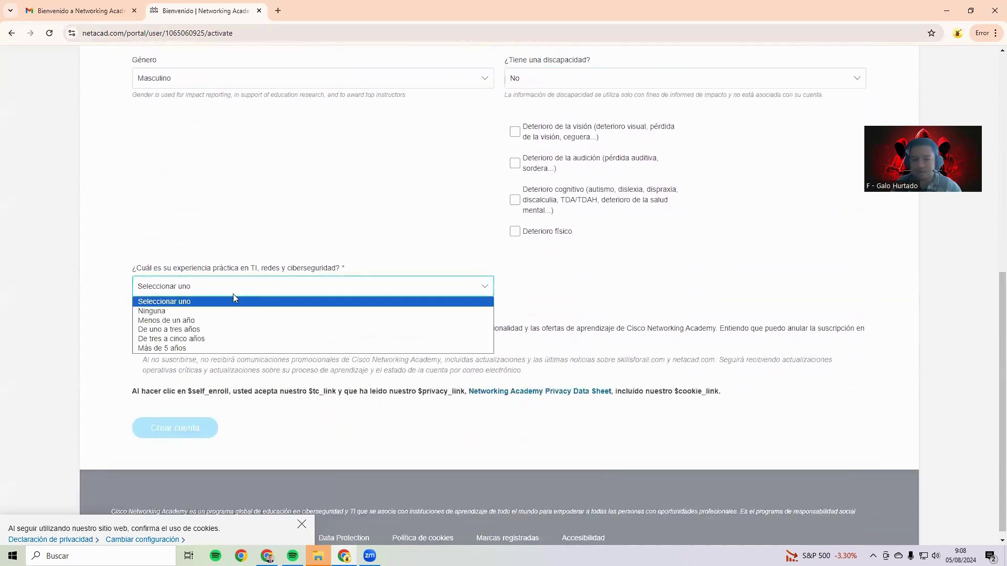
{"action": "left_click", "coordinate": [191, 313]}
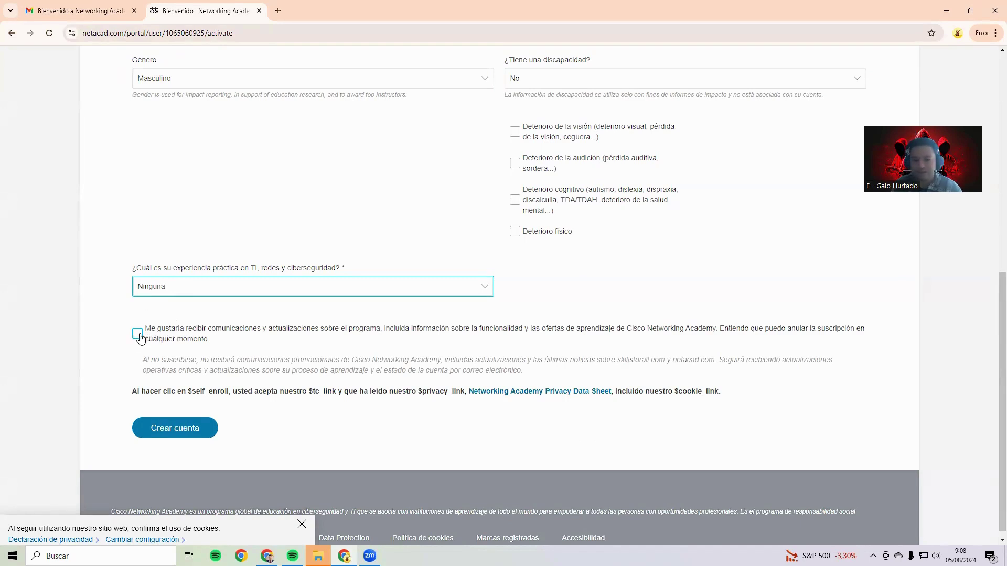
{"action": "left_click", "coordinate": [153, 427]}
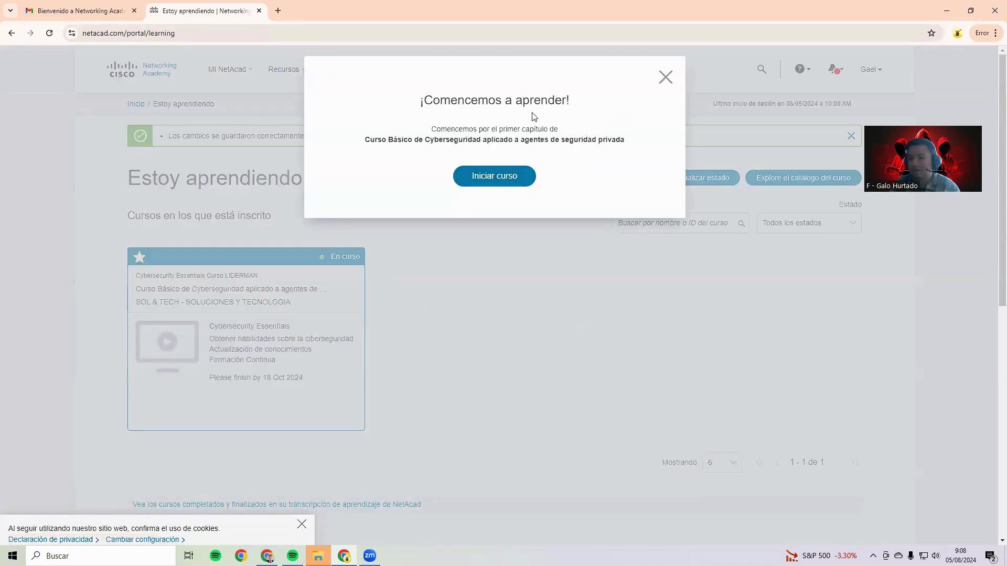
Start the cybersecurity course, skip the welcome tour, and browse its chapters and final exam
{"action": "left_click", "coordinate": [491, 176]}
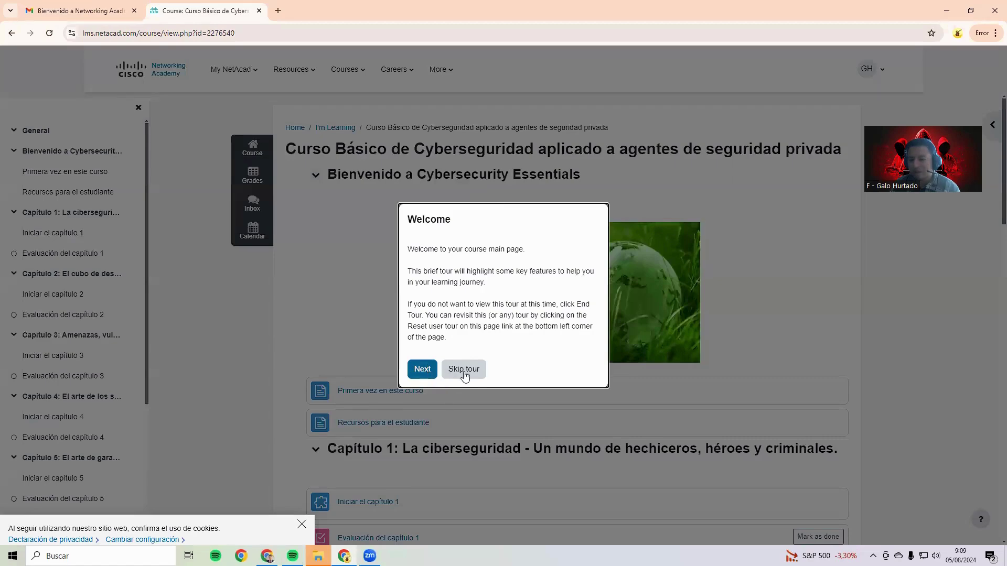
{"action": "left_click", "coordinate": [465, 369]}
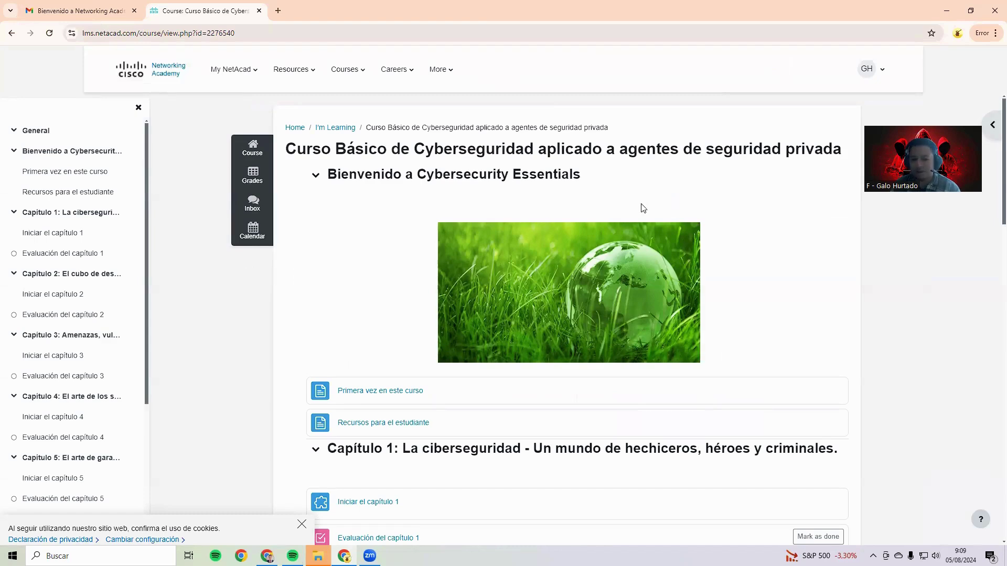
{"action": "scroll", "coordinate": [542, 227], "scroll_direction": "down", "scroll_amount": 15}
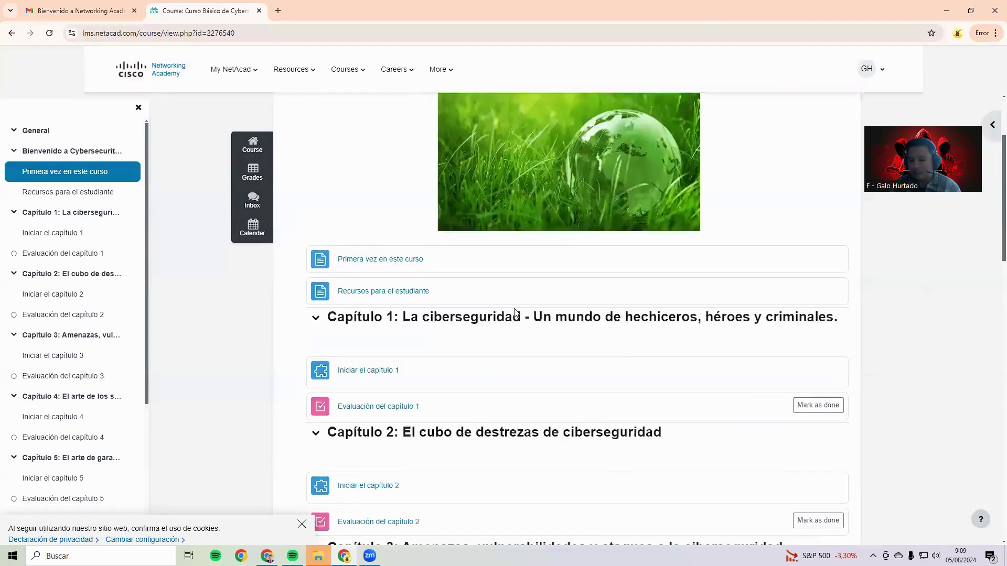
{"action": "scroll", "coordinate": [518, 309], "scroll_direction": "down", "scroll_amount": 5}
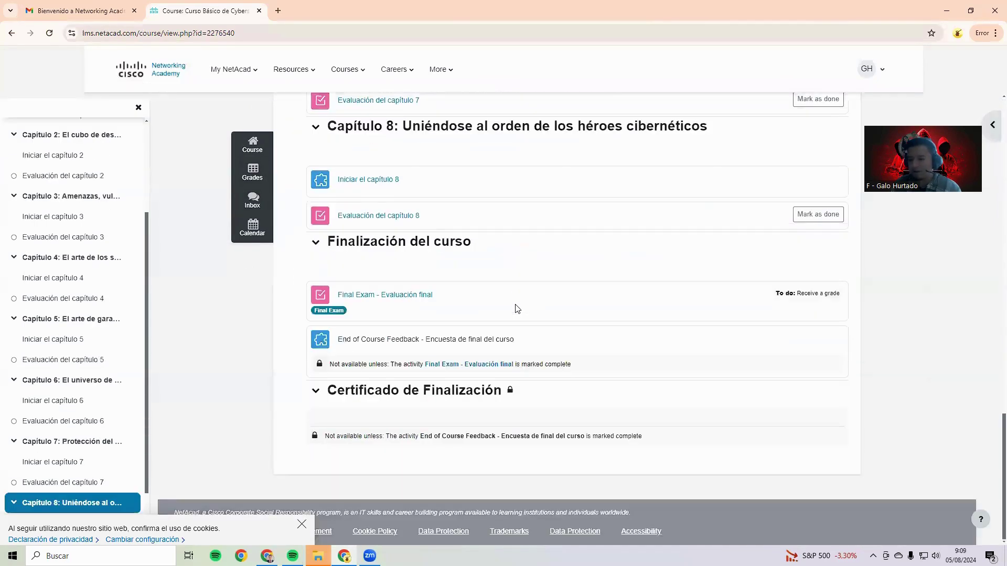
{"action": "left_click", "coordinate": [315, 390]}
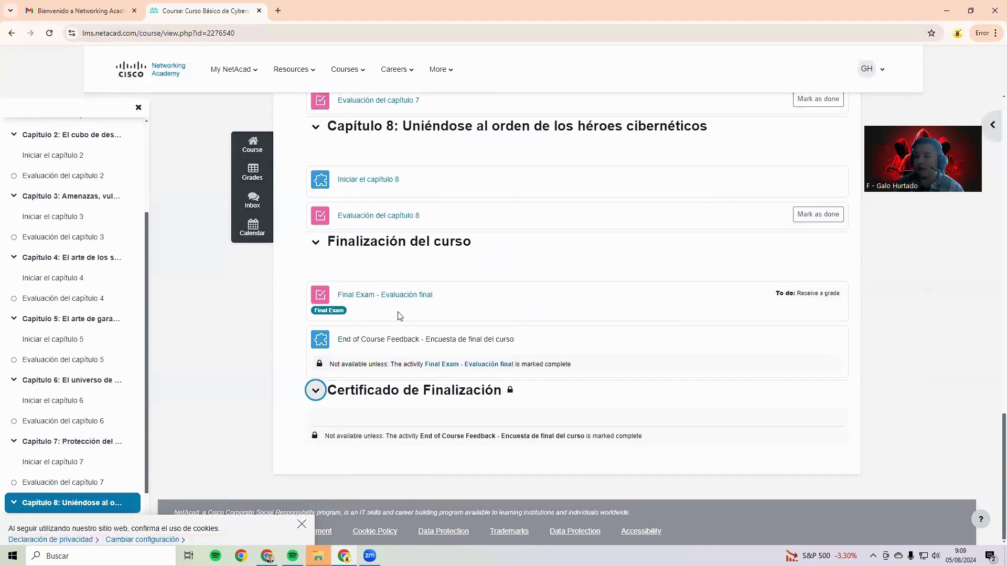
{"action": "scroll", "coordinate": [435, 337], "scroll_direction": "up", "scroll_amount": 9}
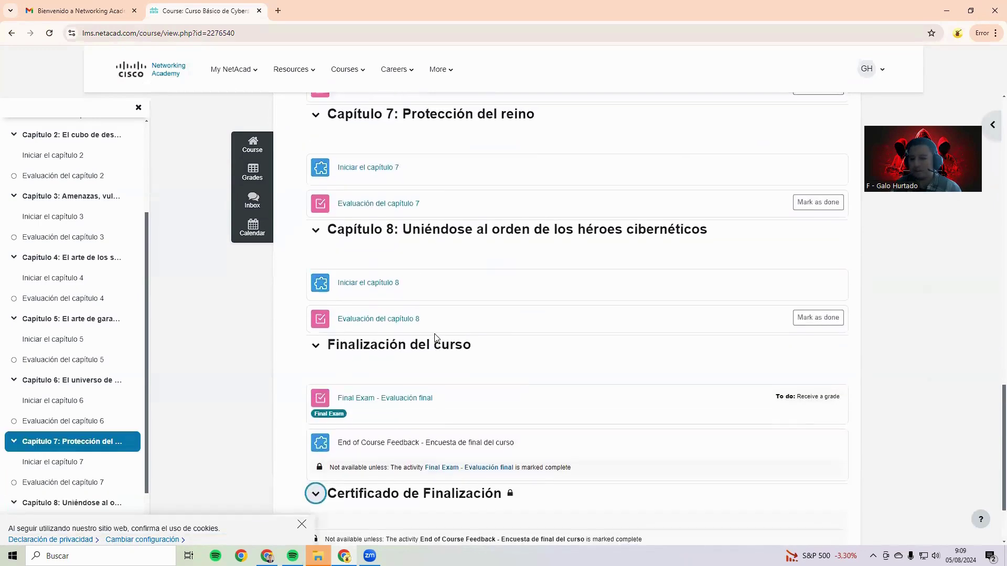
{"action": "scroll", "coordinate": [435, 338], "scroll_direction": "up", "scroll_amount": 12}
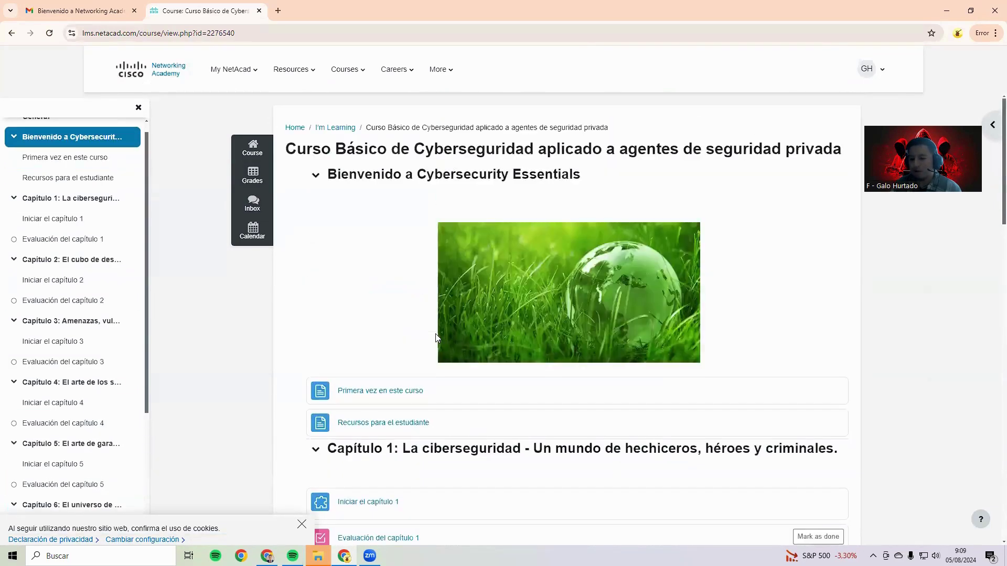
{"action": "scroll", "coordinate": [436, 337], "scroll_direction": "down", "scroll_amount": 4}
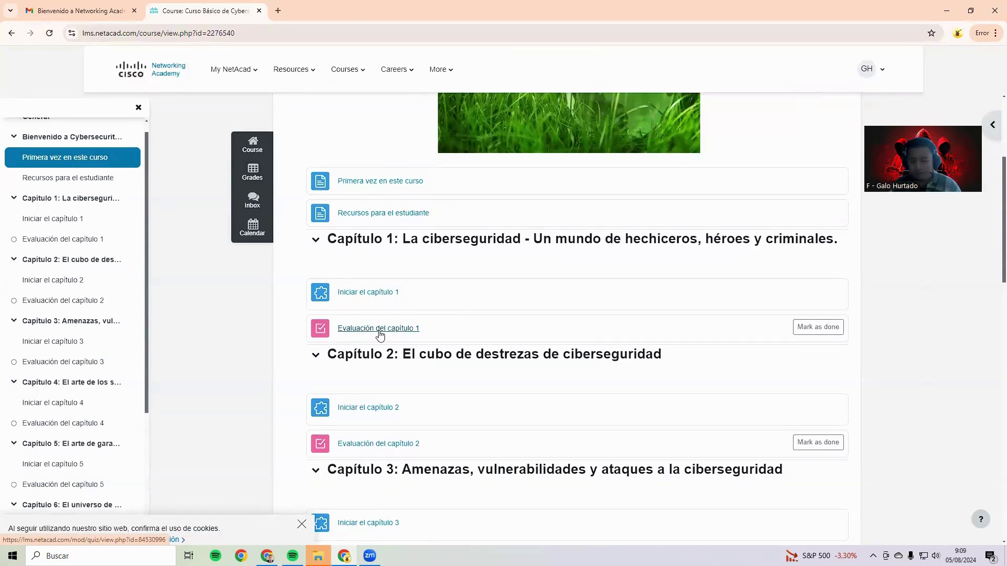
{"action": "scroll", "coordinate": [380, 335], "scroll_direction": "down", "scroll_amount": 16}
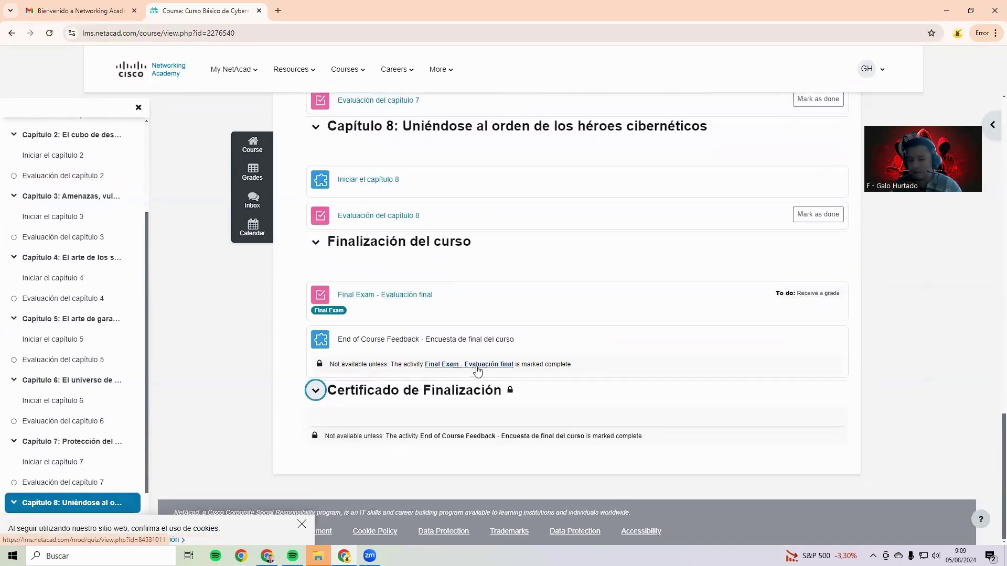
{"action": "scroll", "coordinate": [452, 356], "scroll_direction": "up", "scroll_amount": 1}
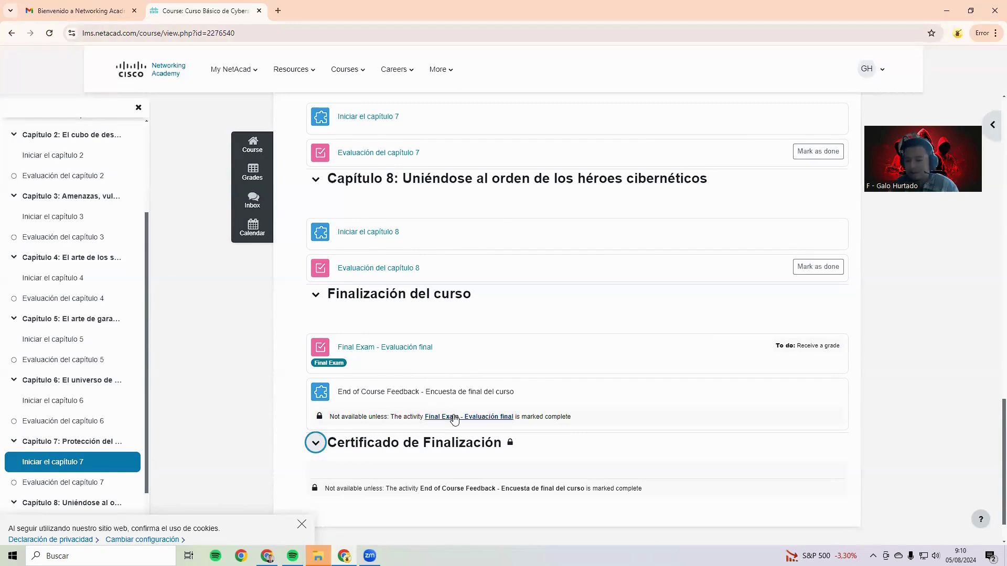
{"action": "scroll", "coordinate": [386, 357], "scroll_direction": "up", "scroll_amount": 13}
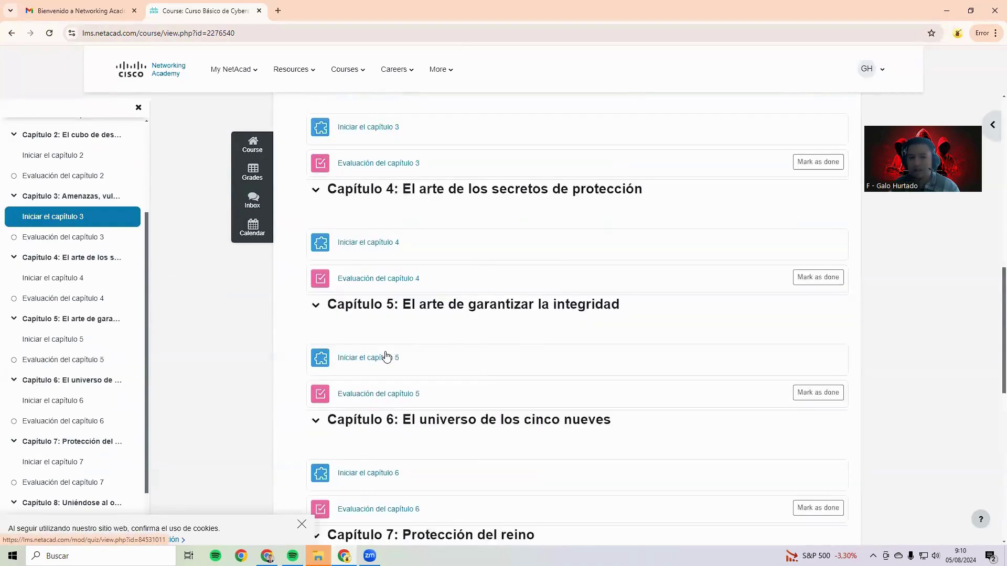
{"action": "scroll", "coordinate": [395, 303], "scroll_direction": "up", "scroll_amount": 6}
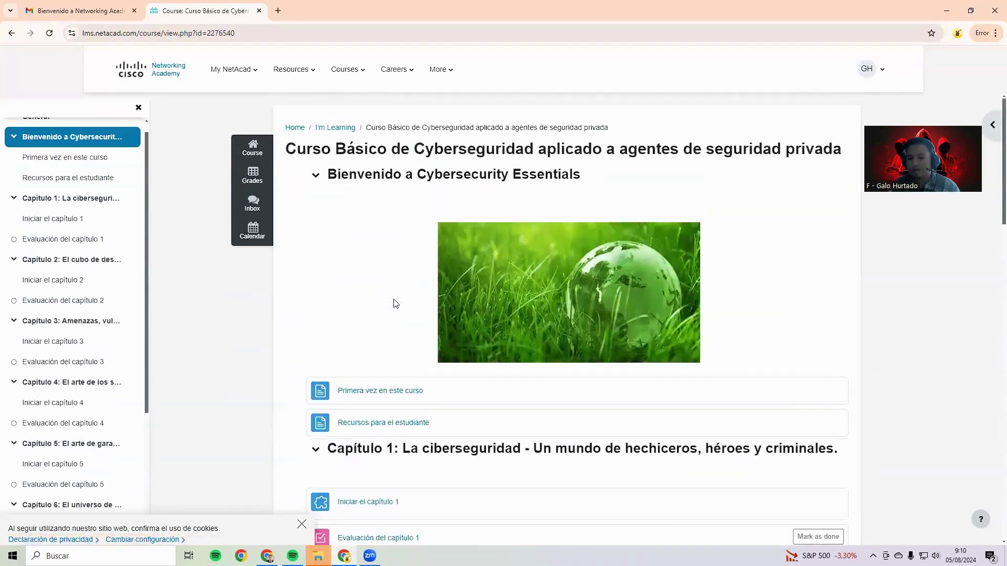
{"action": "scroll", "coordinate": [376, 329], "scroll_direction": "down", "scroll_amount": 2}
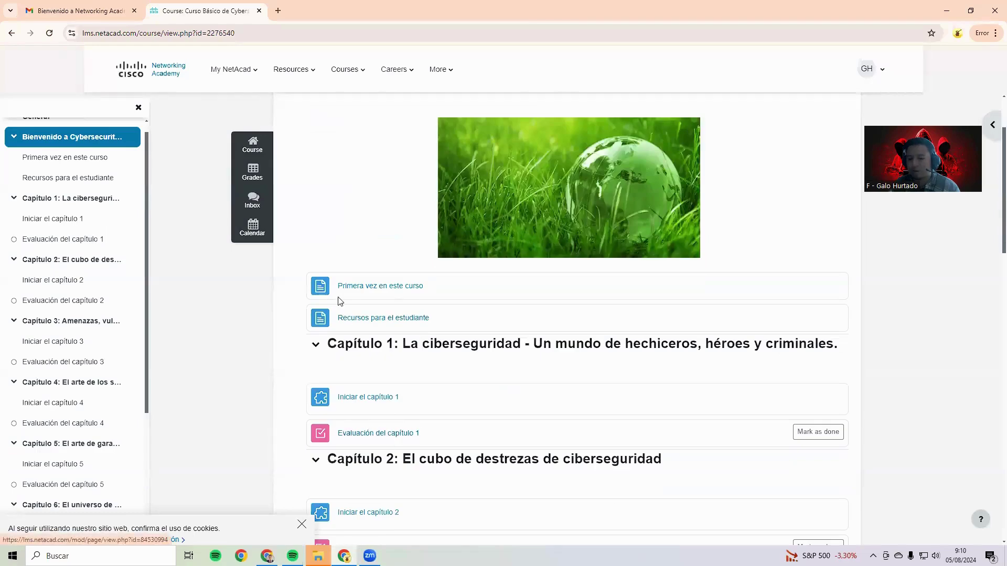
View Primera vez en este curso, then the Recursos para el estudiante resource table
{"action": "left_click", "coordinate": [395, 290]}
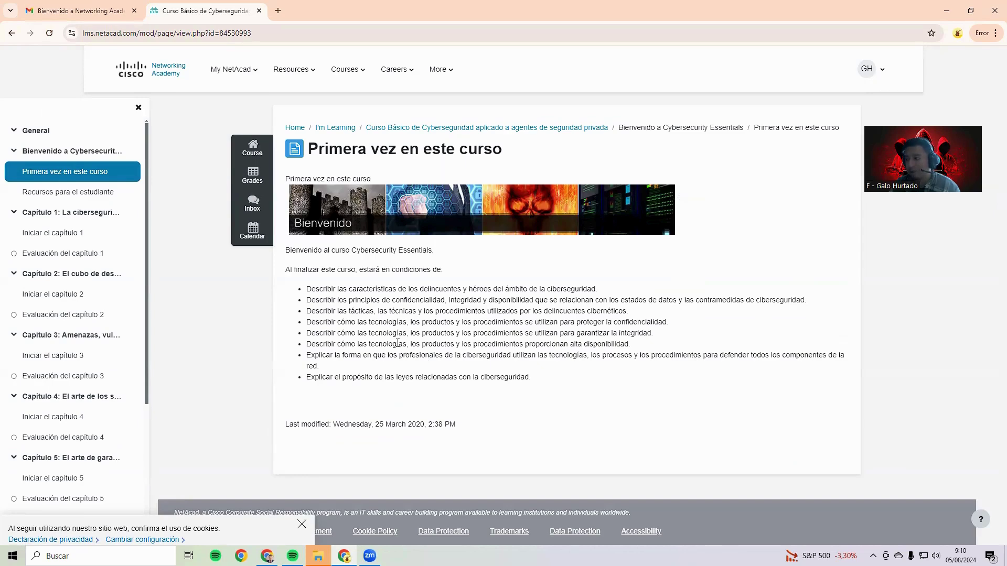
{"action": "left_click", "coordinate": [73, 192]}
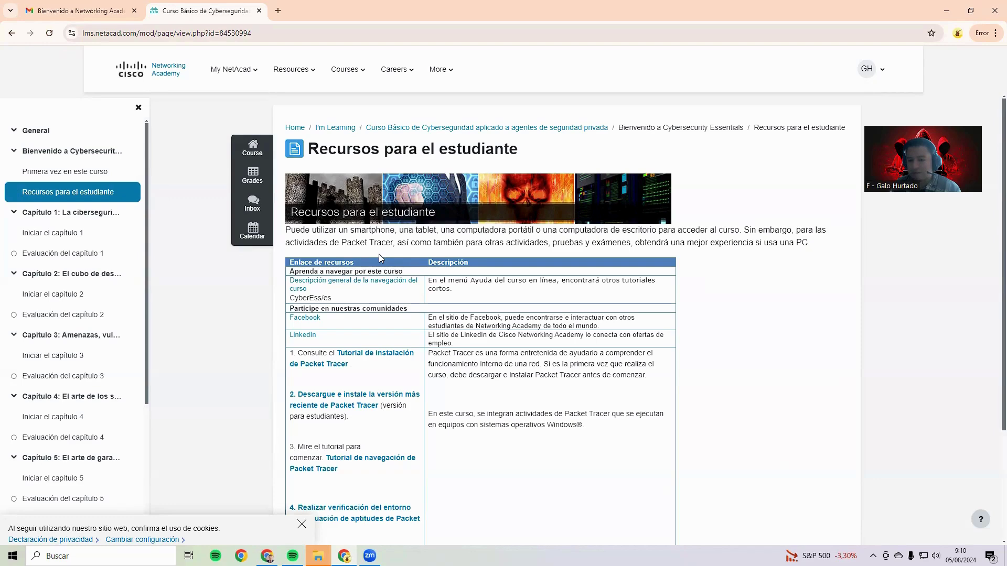
{"action": "scroll", "coordinate": [540, 241], "scroll_direction": "down", "scroll_amount": 1}
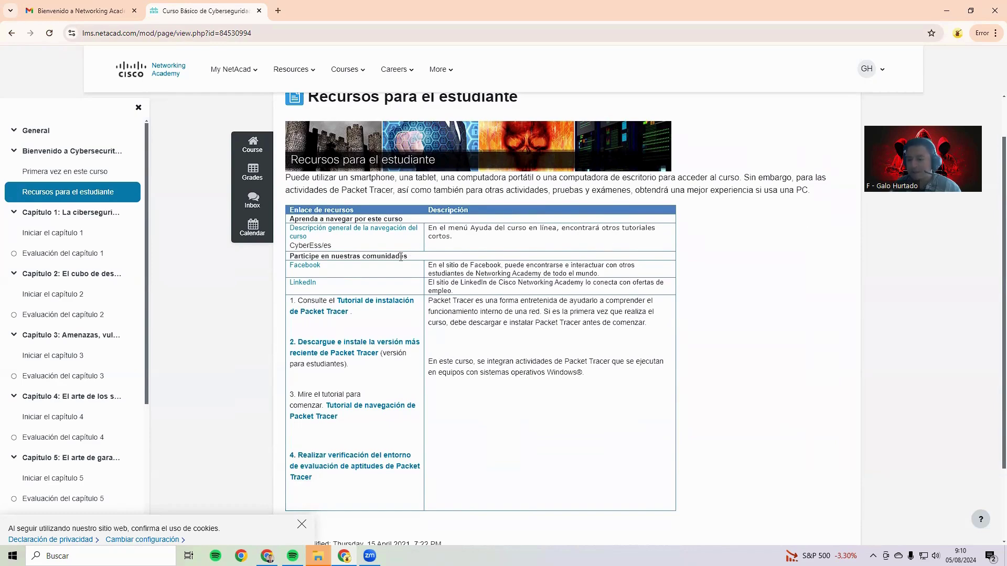
Open the Packet Tracer installation tutorial in new tabs from Recursos para el estudiante
{"action": "right_click", "coordinate": [376, 305]}
{"action": "left_click", "coordinate": [393, 312]}
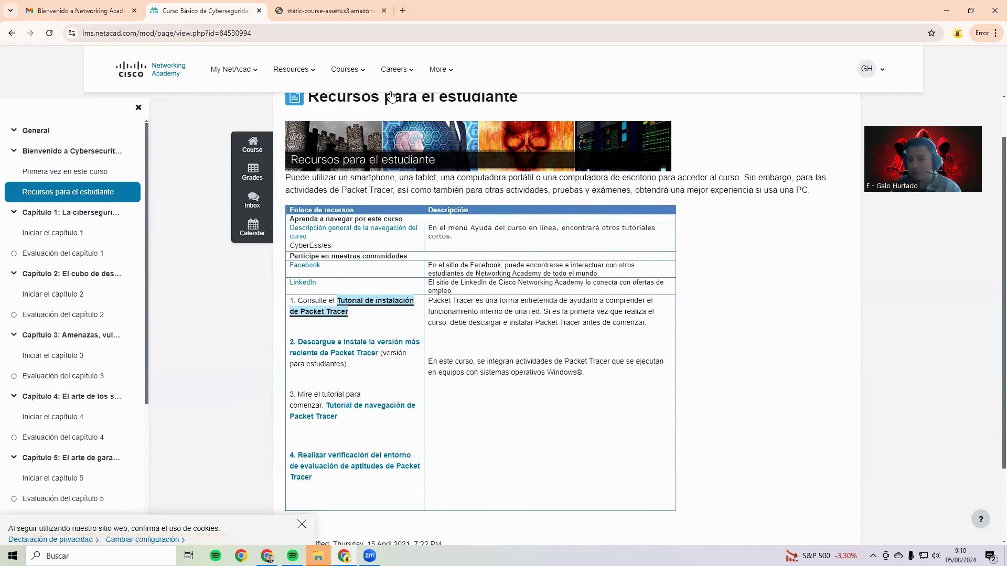
{"action": "left_click", "coordinate": [330, 11]}
{"action": "left_click", "coordinate": [205, 11]}
{"action": "left_click", "coordinate": [349, 303]}
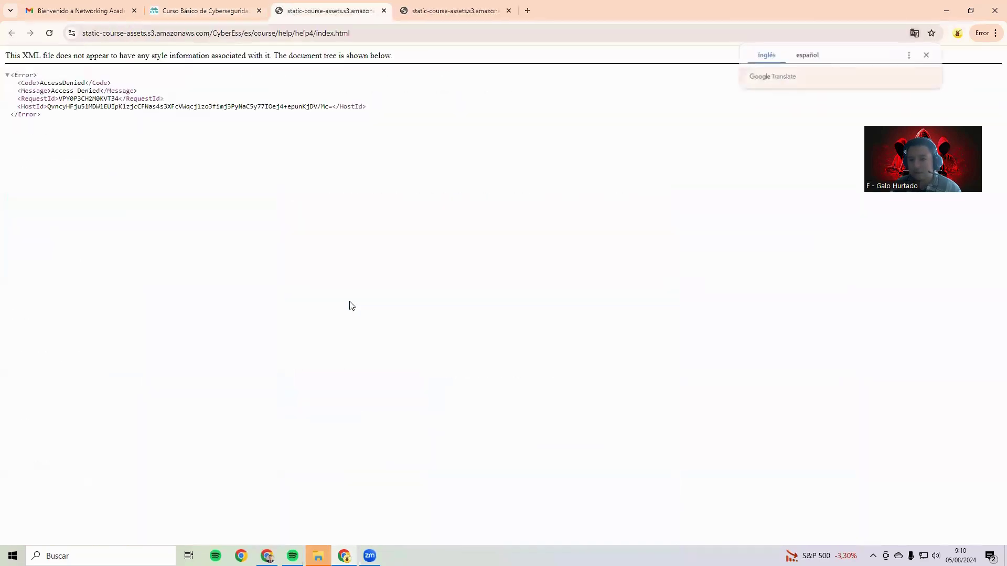
{"action": "left_click", "coordinate": [224, 15]}
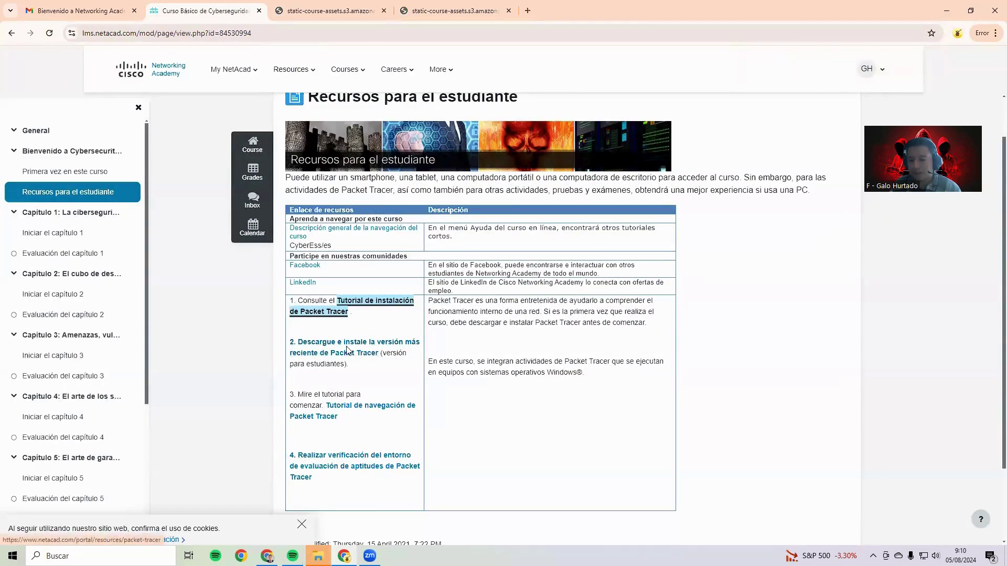
Open the Packet Tracer download page and scroll through its requirements
{"action": "left_click", "coordinate": [359, 346]}
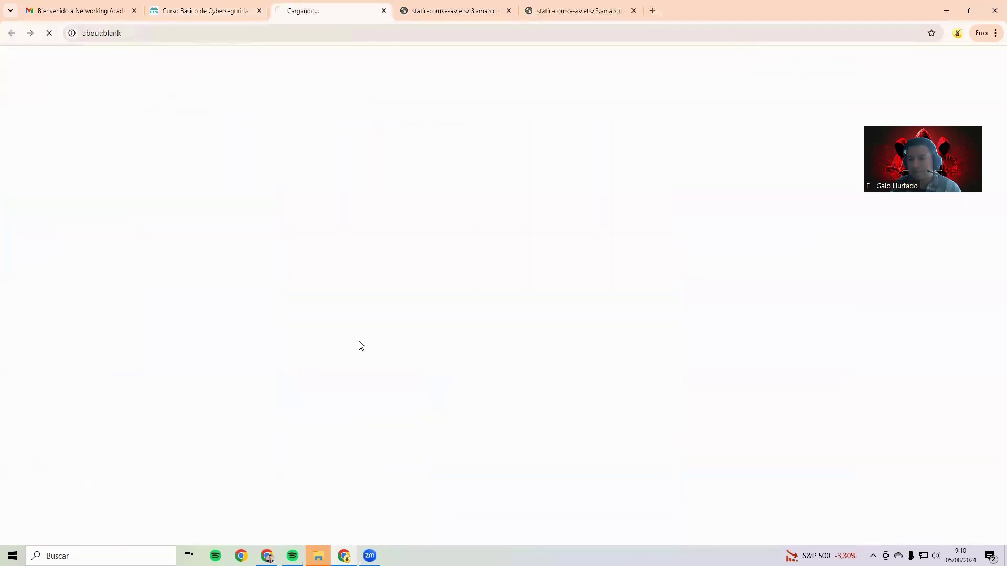
{"action": "scroll", "coordinate": [244, 183], "scroll_direction": "down", "scroll_amount": 2}
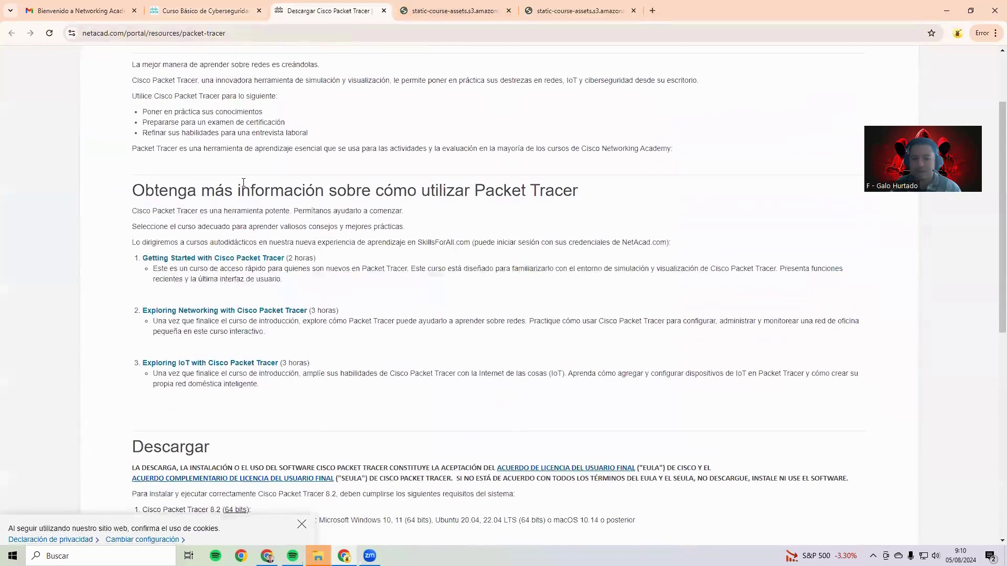
{"action": "scroll", "coordinate": [243, 183], "scroll_direction": "down", "scroll_amount": 4}
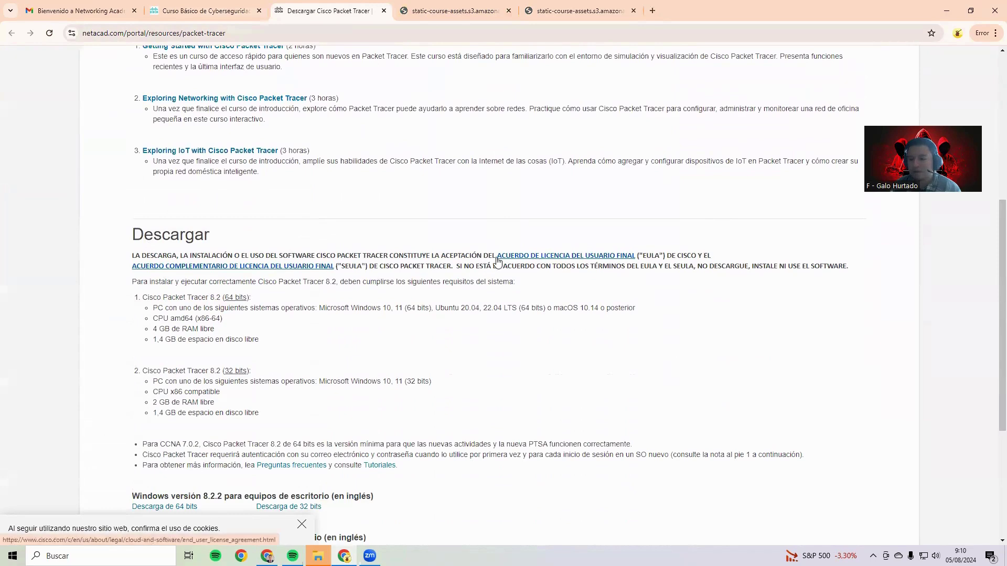
{"action": "scroll", "coordinate": [209, 286], "scroll_direction": "down", "scroll_amount": 4}
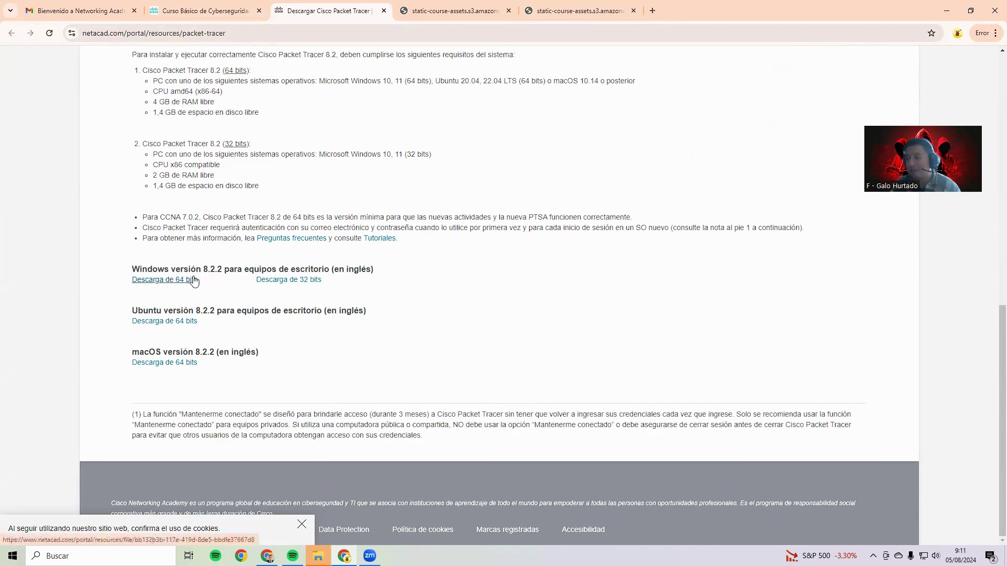
Close the download and tutorial tabs, then open the Packet Tracer navigation tutorial video
{"action": "left_click", "coordinate": [382, 11]}
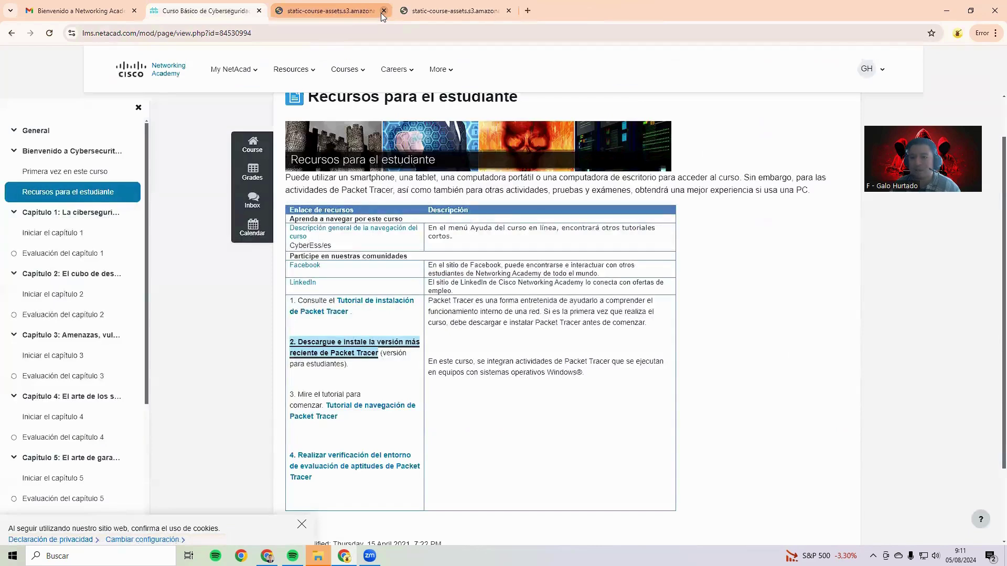
{"action": "left_click", "coordinate": [381, 12]}
{"action": "left_click", "coordinate": [382, 11]}
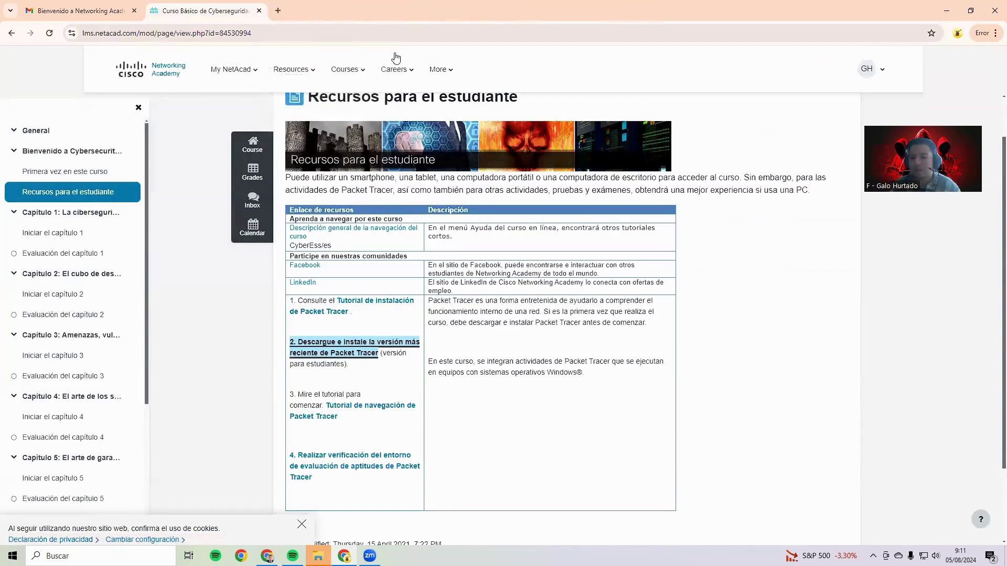
{"action": "mouse_move", "coordinate": [397, 69]}
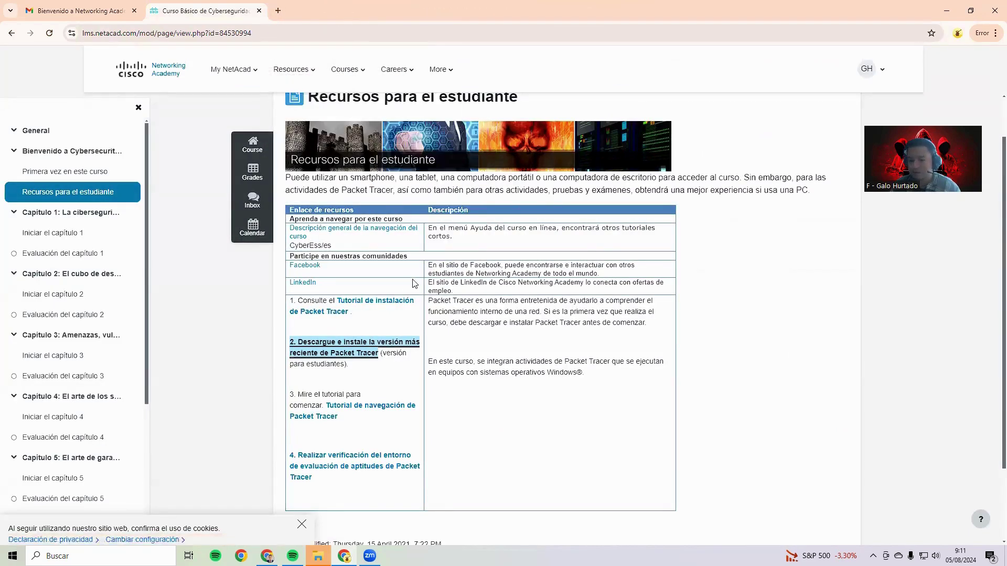
{"action": "scroll", "coordinate": [390, 310], "scroll_direction": "down", "scroll_amount": 2}
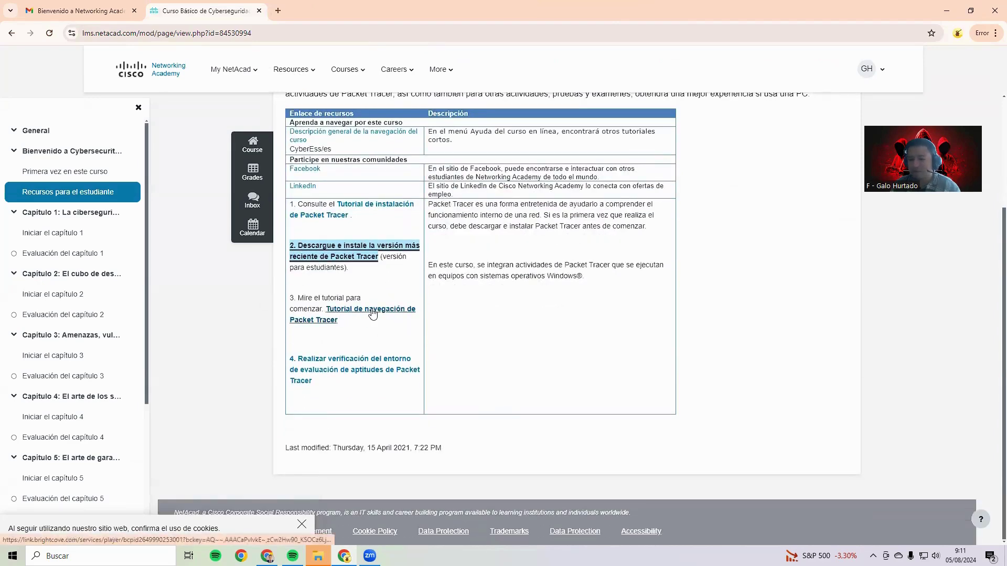
{"action": "left_click", "coordinate": [372, 314]}
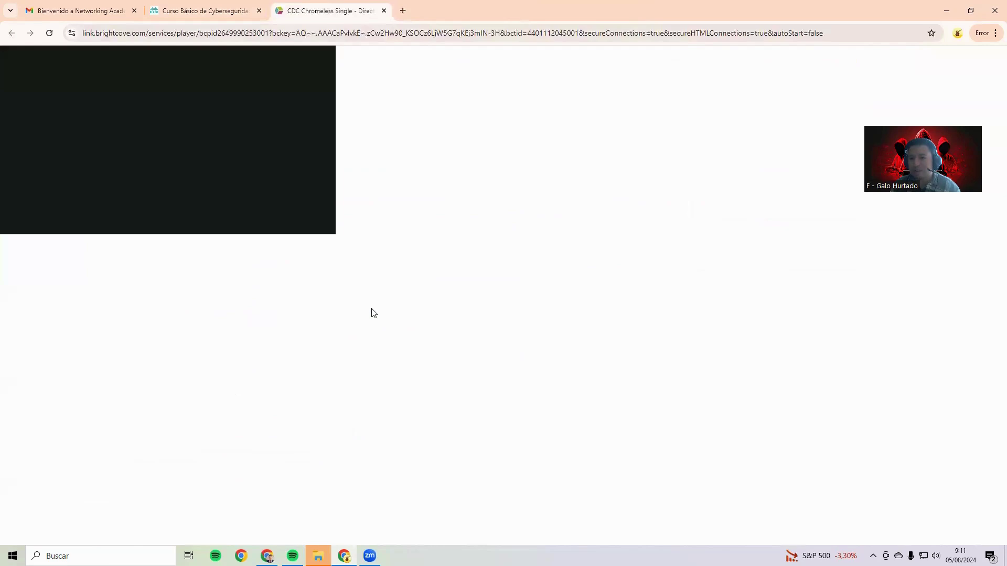
Play the navigation tutorial full screen, skipping ahead to about 4:47
{"action": "left_click", "coordinate": [171, 144]}
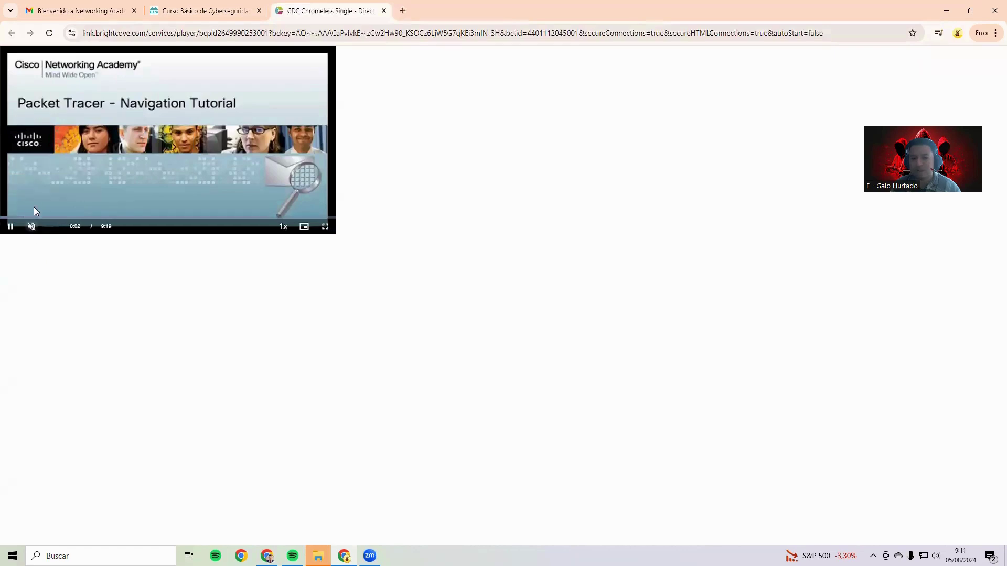
{"action": "left_click", "coordinate": [18, 217]}
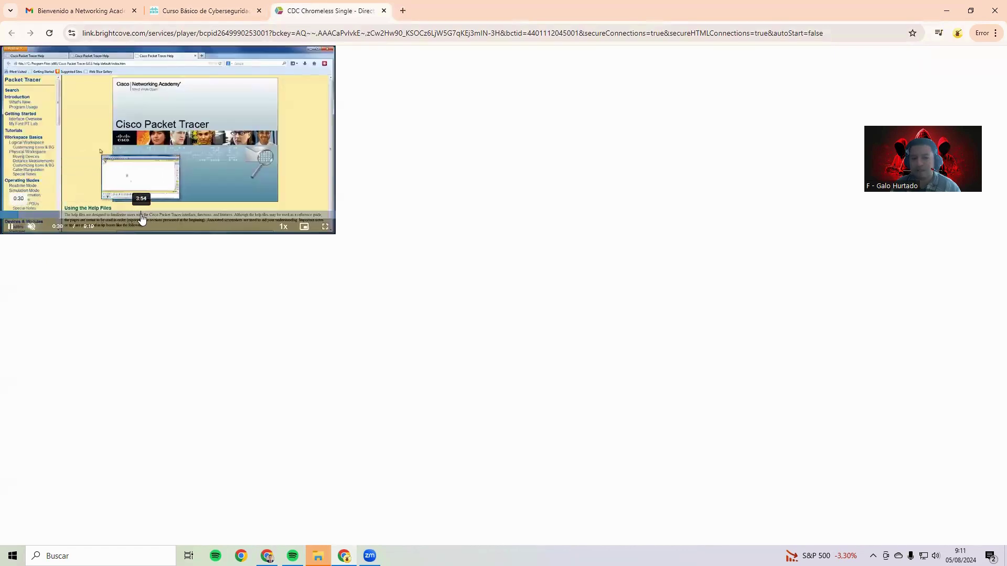
{"action": "left_click", "coordinate": [325, 227]}
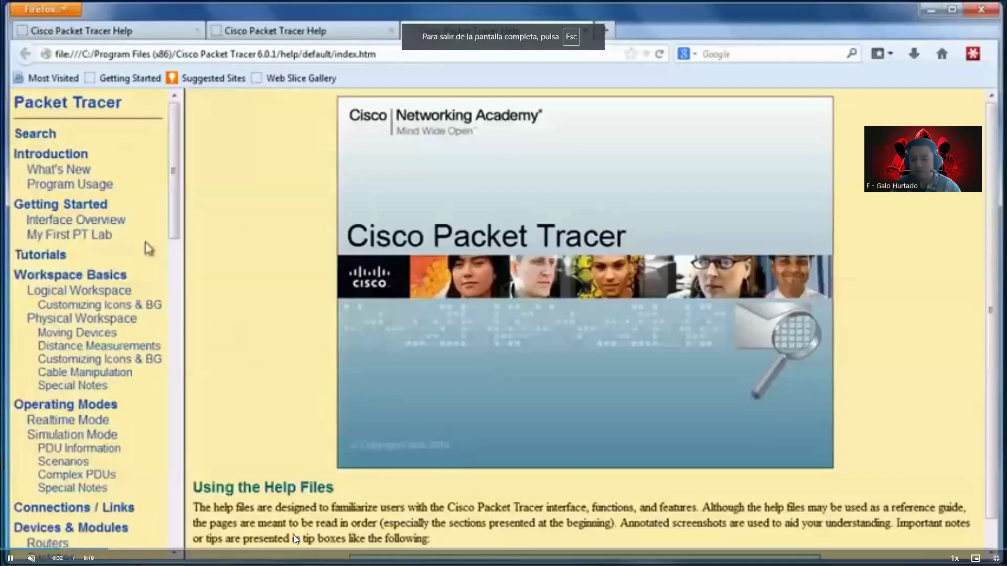
{"action": "left_click", "coordinate": [185, 549]}
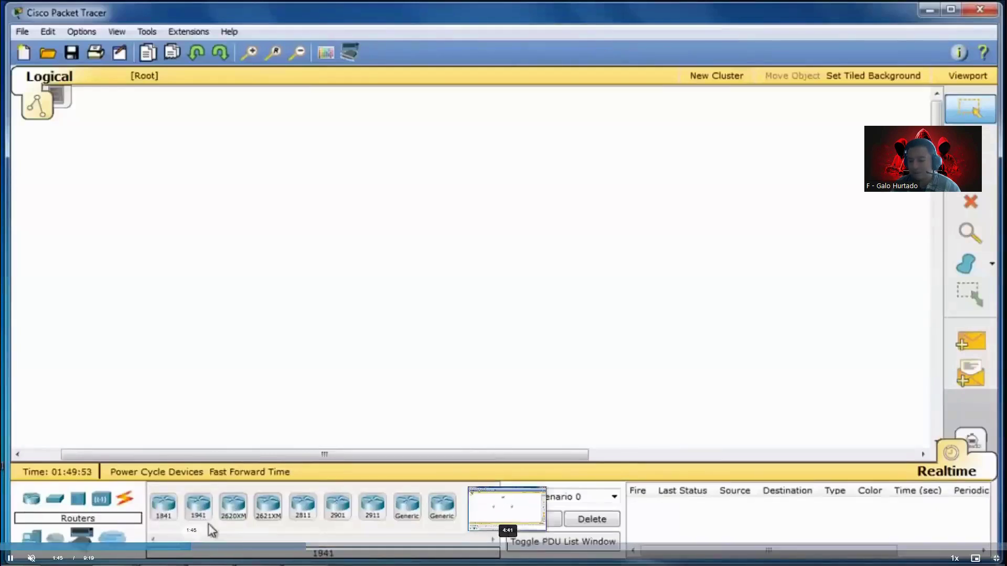
{"action": "left_click", "coordinate": [507, 548]}
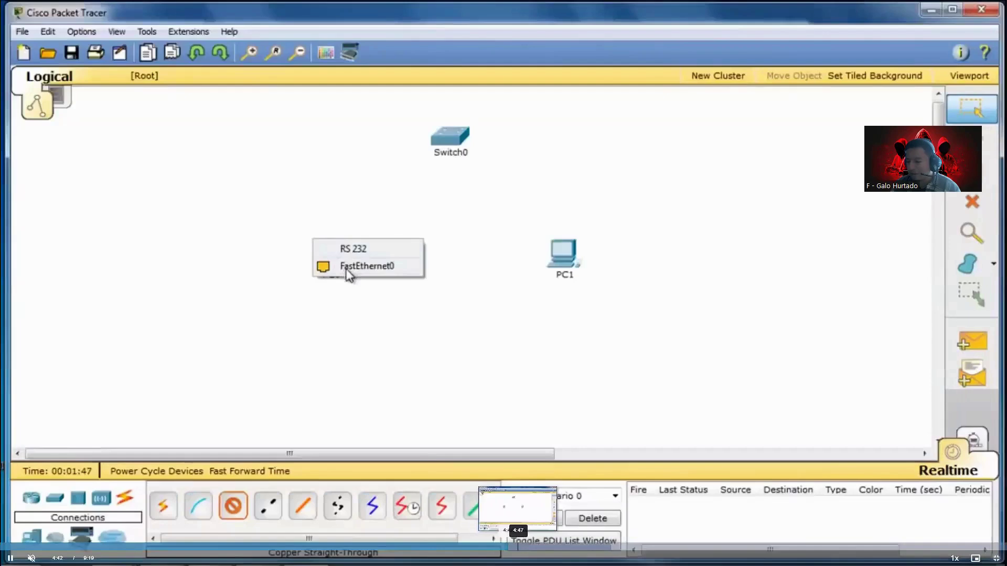
{"action": "left_click", "coordinate": [518, 548]}
Skim the Preferences and PC1 IP Configuration parts, then exit full screen and close the video
{"action": "key", "text": "space"}
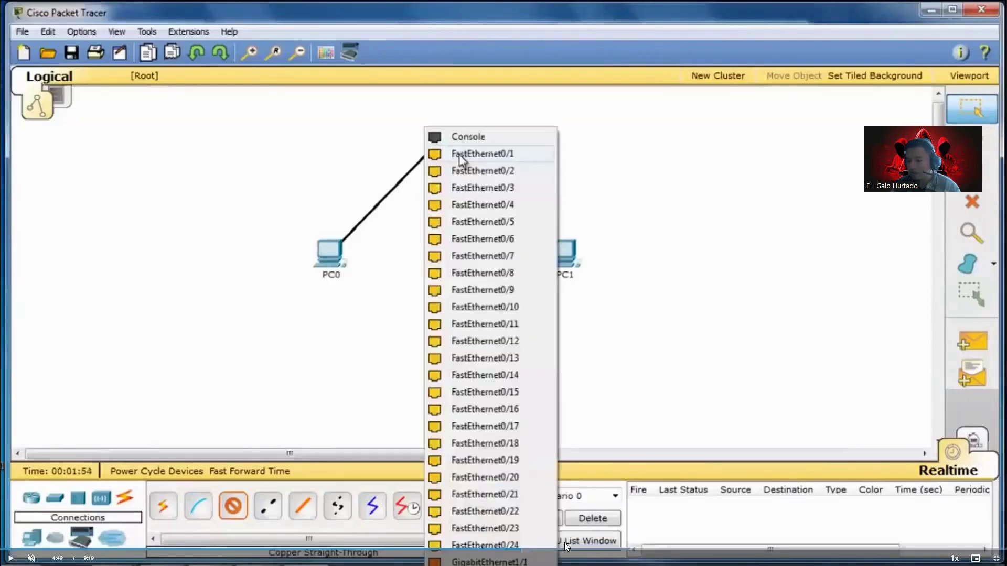
{"action": "left_click", "coordinate": [550, 548]}
{"action": "key", "text": "space"}
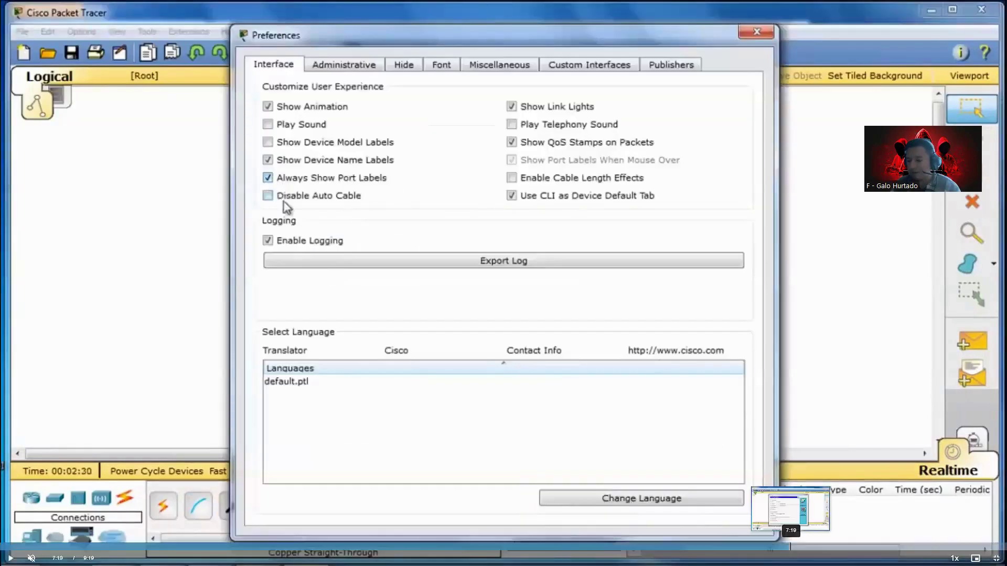
{"action": "left_click", "coordinate": [791, 548]}
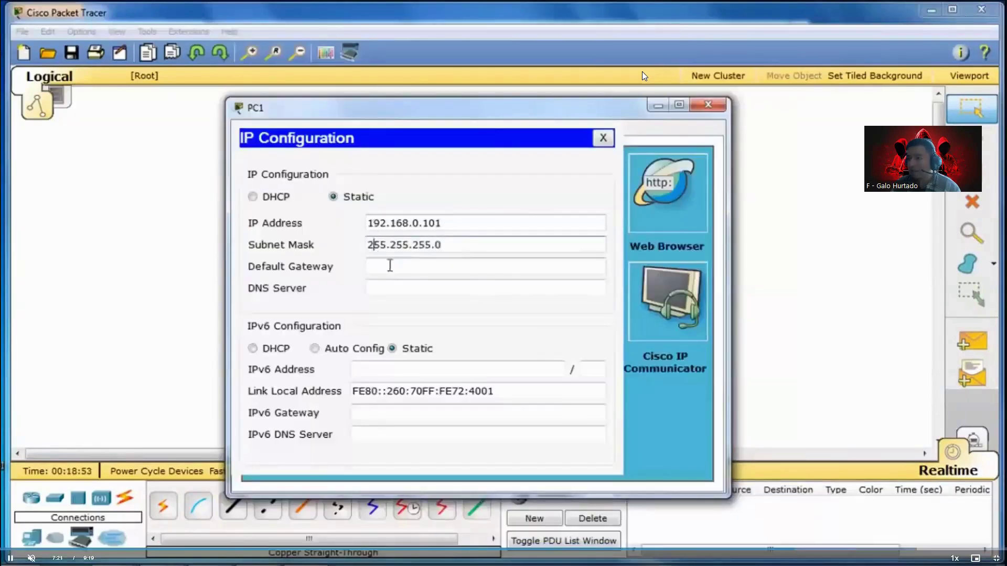
{"action": "key", "text": "Escape"}
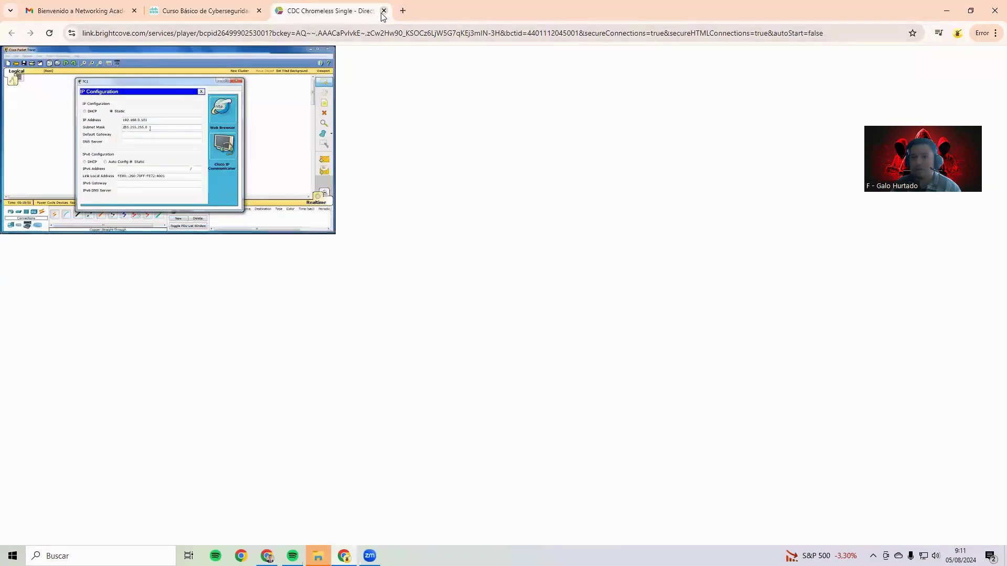
{"action": "left_click", "coordinate": [384, 11]}
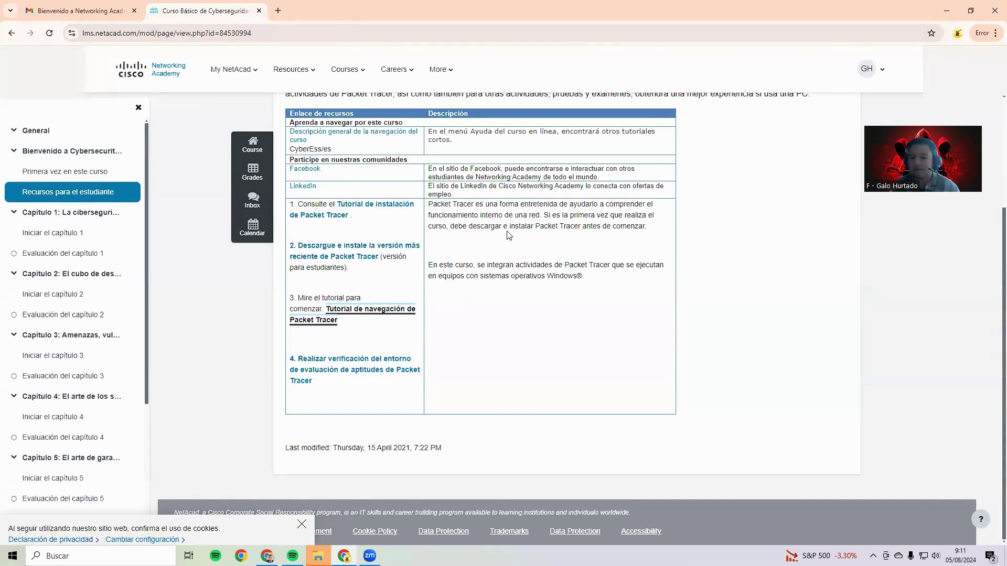
Launch 'Iniciar el capítulo 1' in a new window and read the Chapter 1 introduction
{"action": "left_click", "coordinate": [71, 231]}
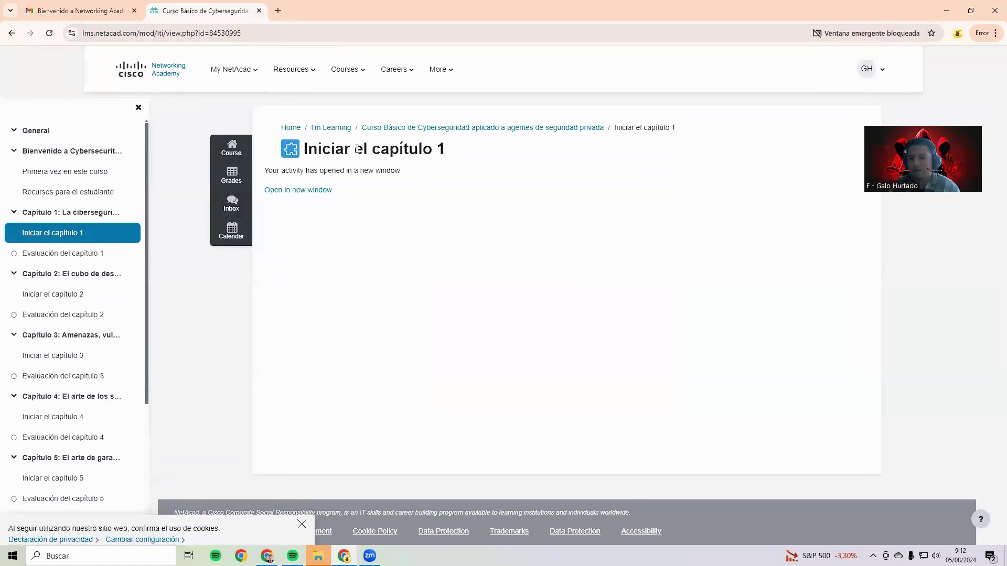
{"action": "left_click", "coordinate": [304, 190]}
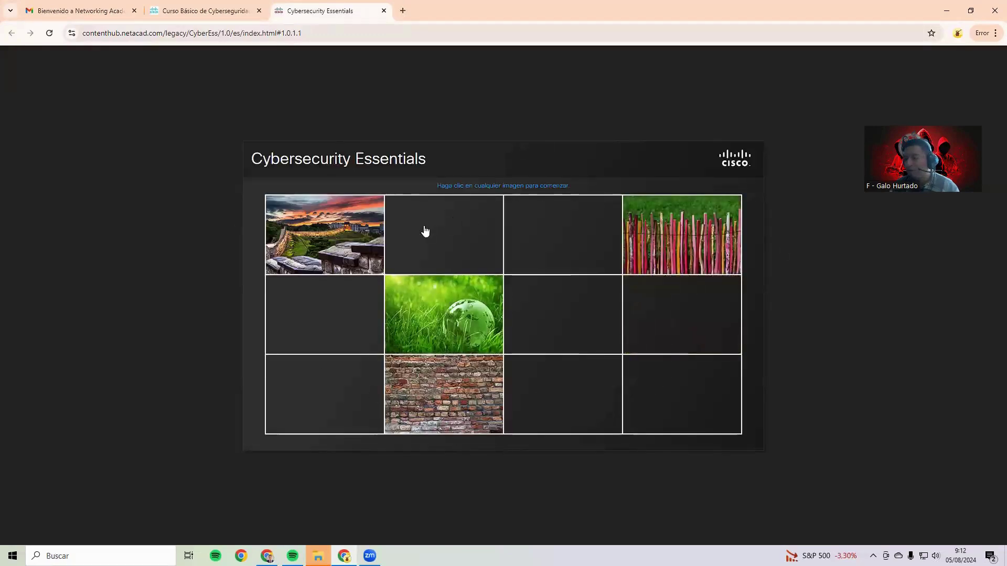
{"action": "left_click", "coordinate": [325, 234]}
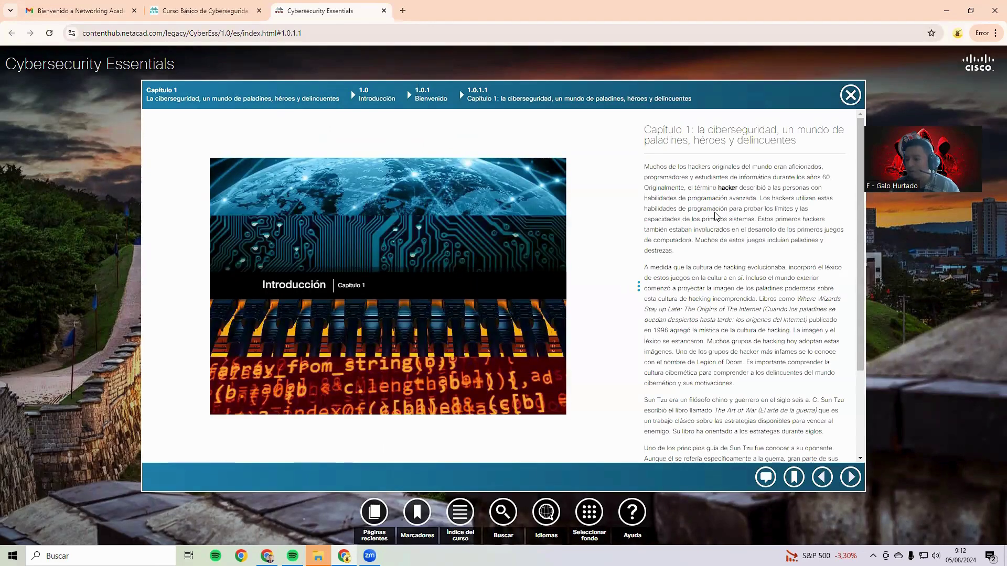
{"action": "scroll", "coordinate": [716, 215], "scroll_direction": "down", "scroll_amount": 2}
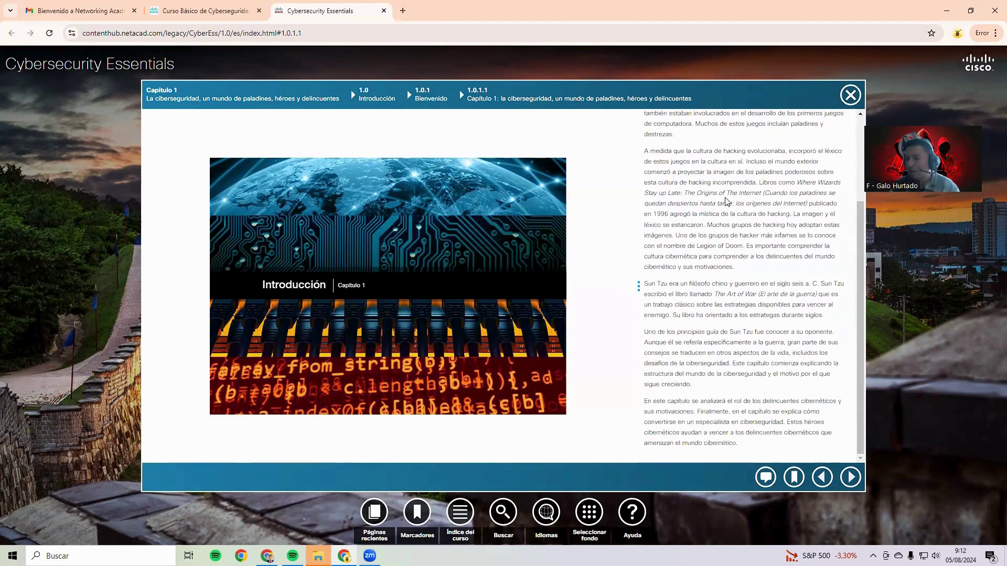